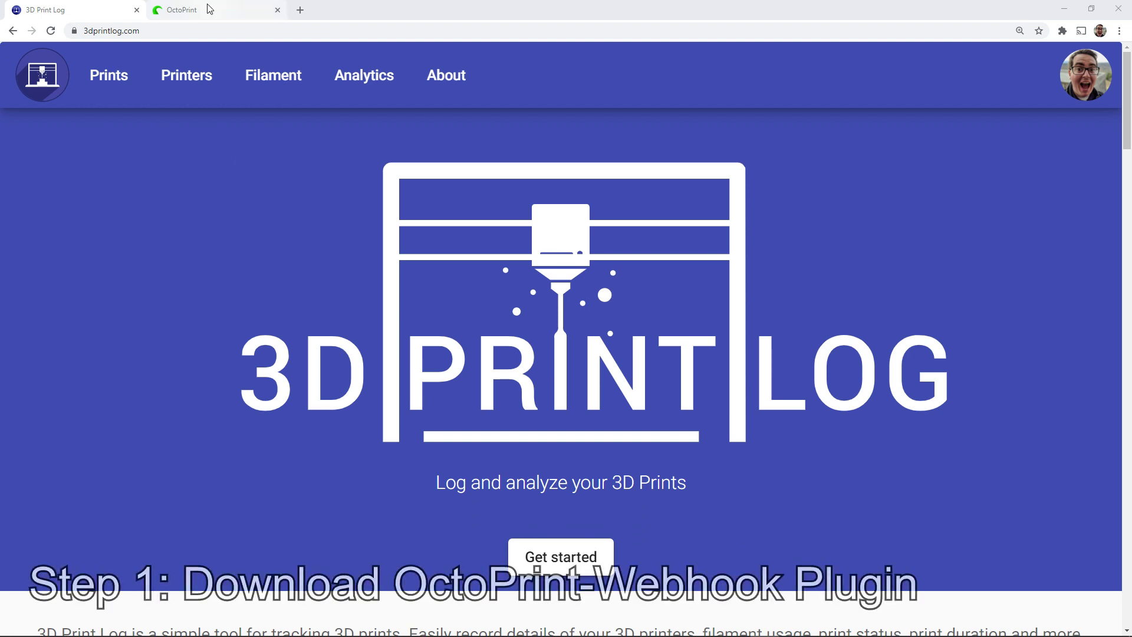
Install OctoPrint-Webhooks 3.0.3 from the plugin repository, found by searching 'Webhook', and restart OctoPrint
{"action": "key", "text": "ctrl+Tab"}
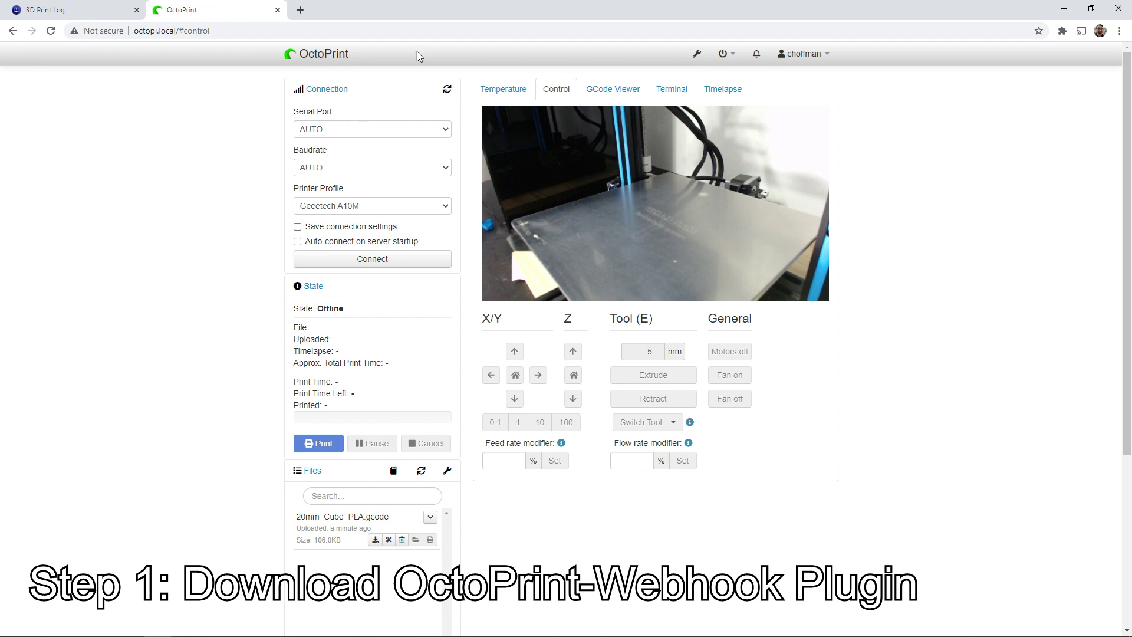
{"action": "left_click", "coordinate": [697, 53]}
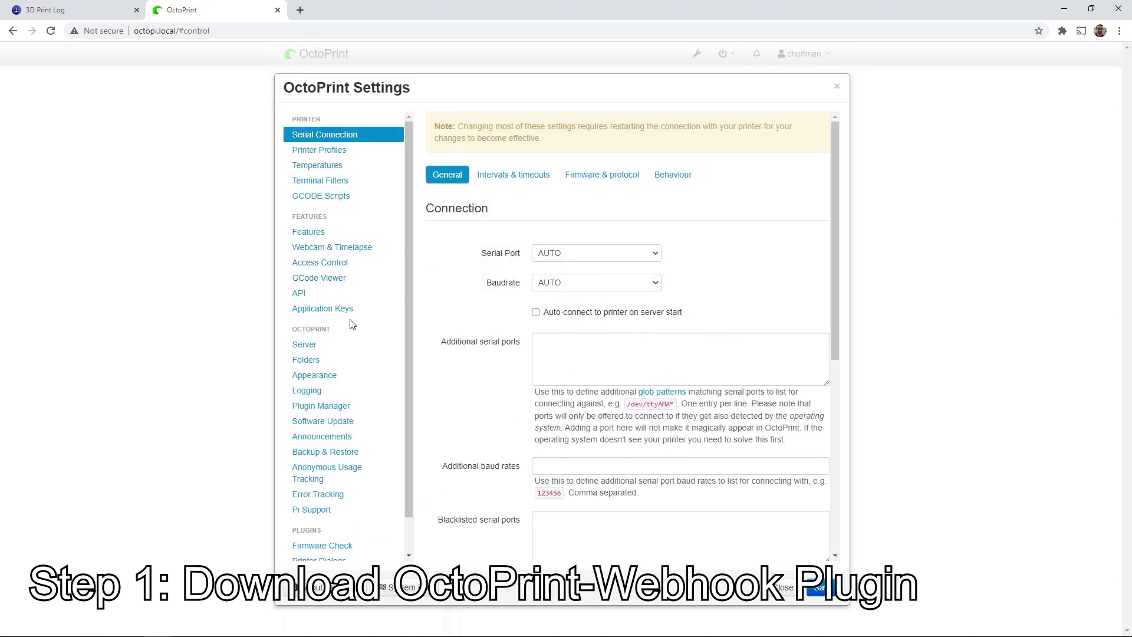
{"action": "left_click", "coordinate": [334, 407]}
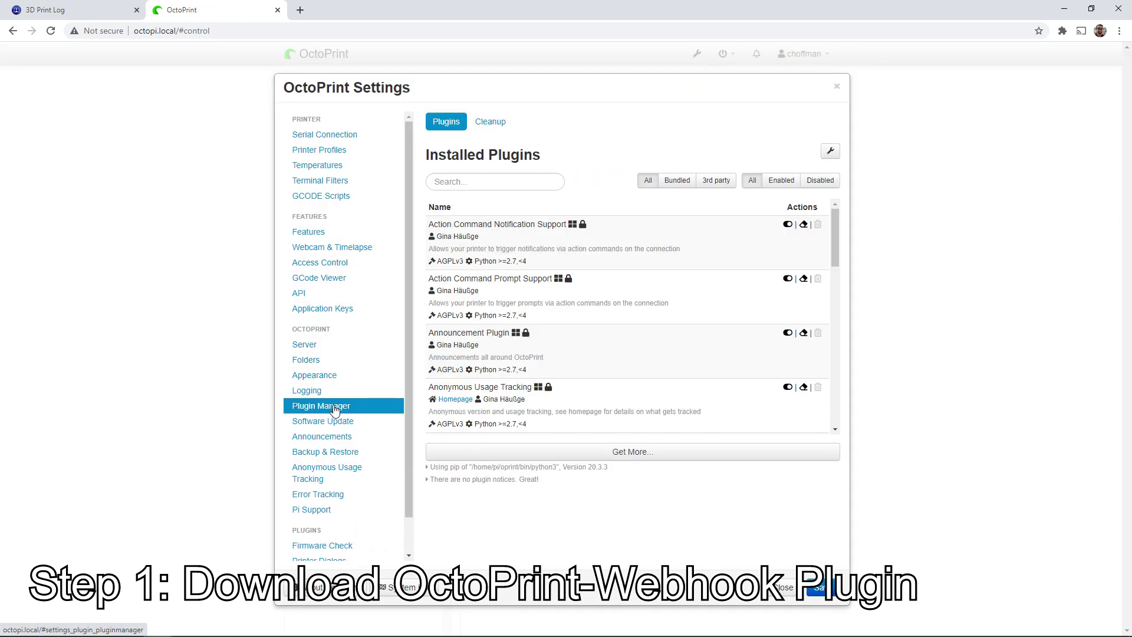
{"action": "left_click", "coordinate": [663, 454]}
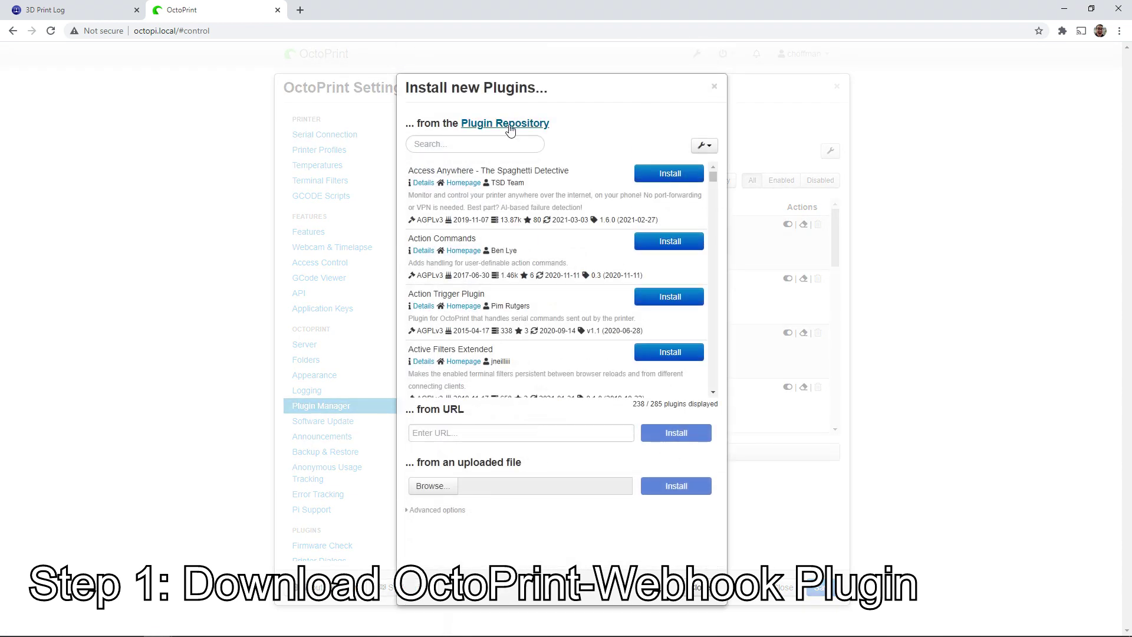
{"action": "left_click", "coordinate": [489, 144]}
{"action": "type", "text": "Webhoo"}
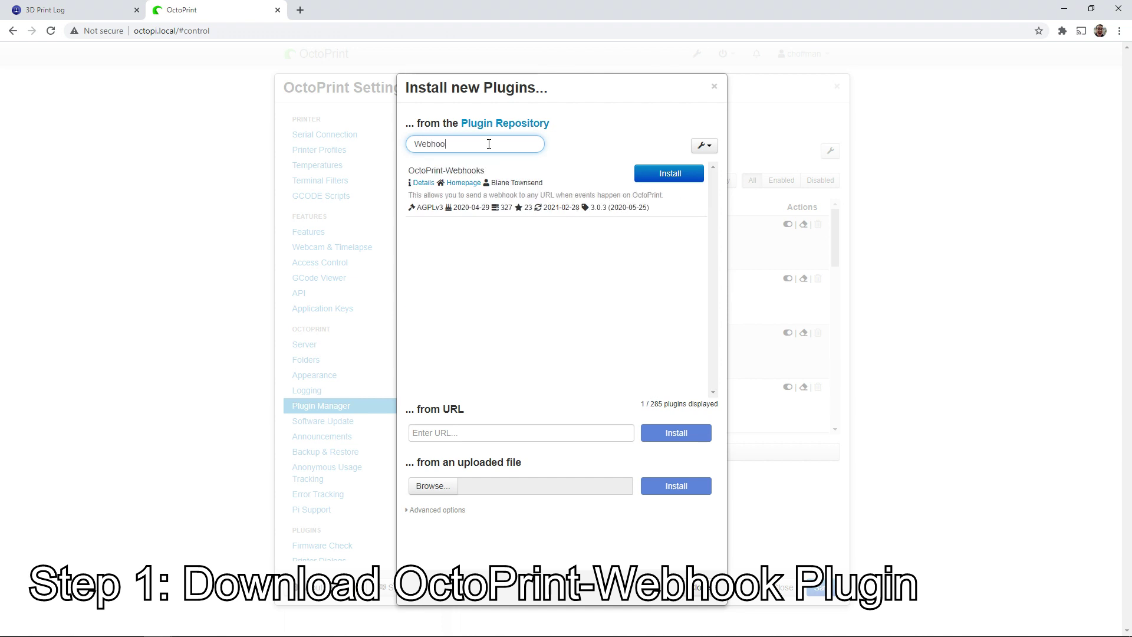
{"action": "type", "text": "k"}
{"action": "left_click", "coordinate": [667, 178]}
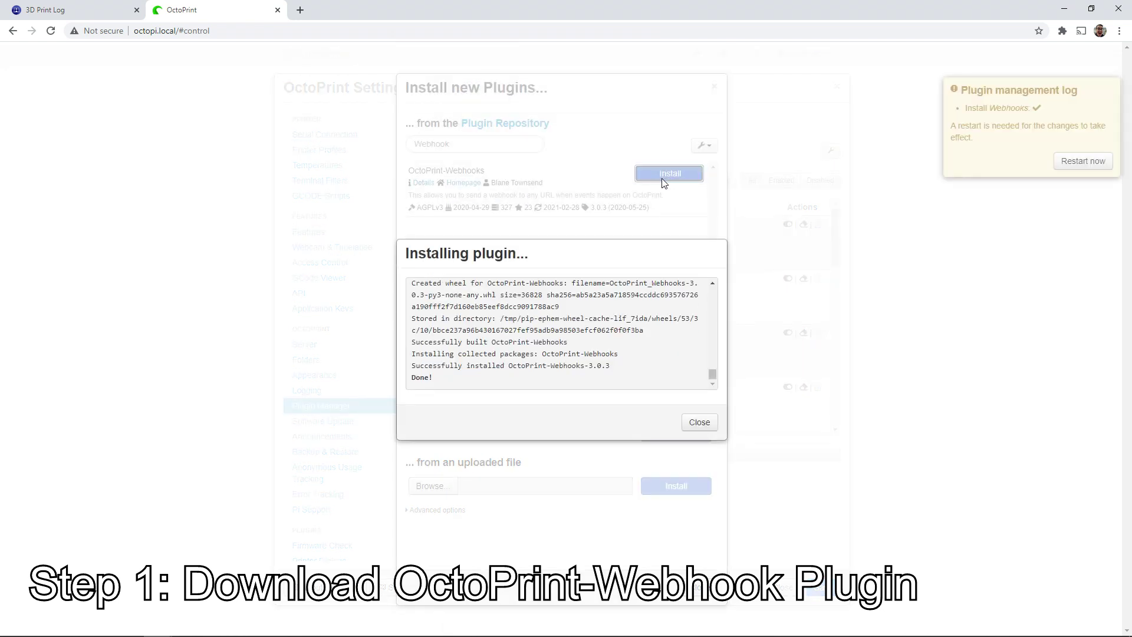
{"action": "left_click", "coordinate": [697, 422]}
{"action": "left_click", "coordinate": [1085, 163]}
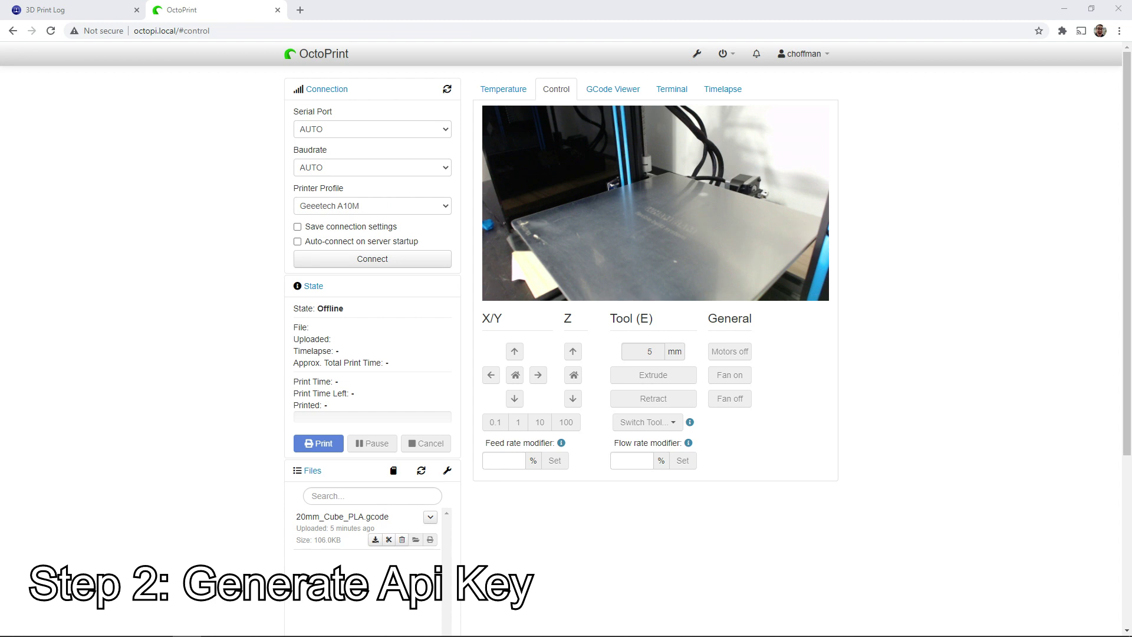
Create a 3D Print Log personal API key with the description 'OctoPrint Webhook Key'
{"action": "left_click", "coordinate": [82, 9]}
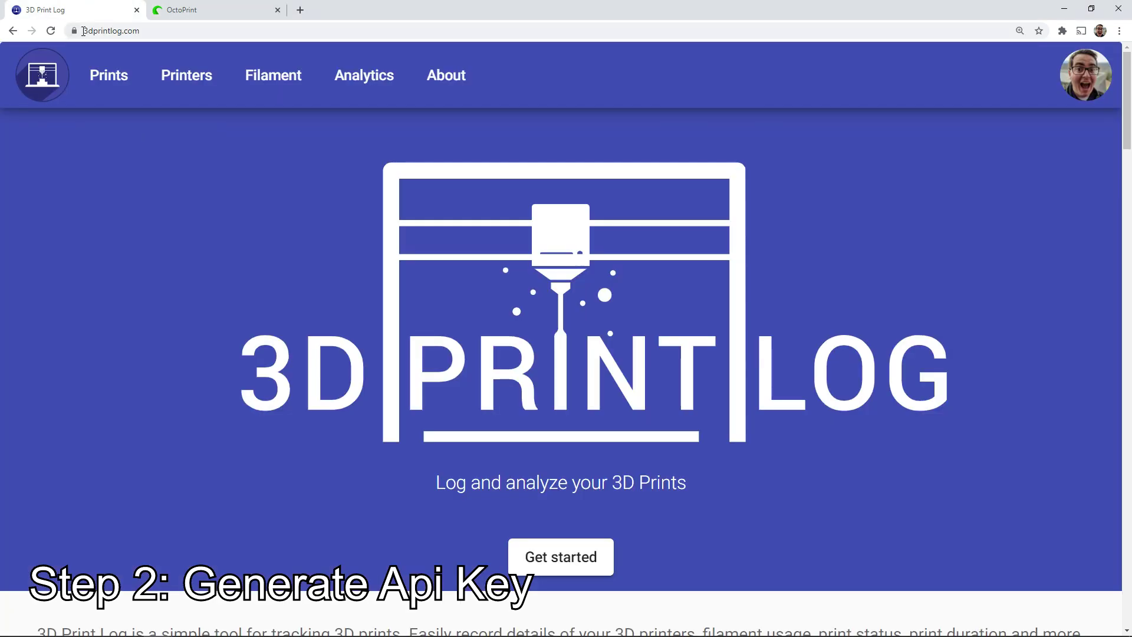
{"action": "left_click", "coordinate": [1085, 86]}
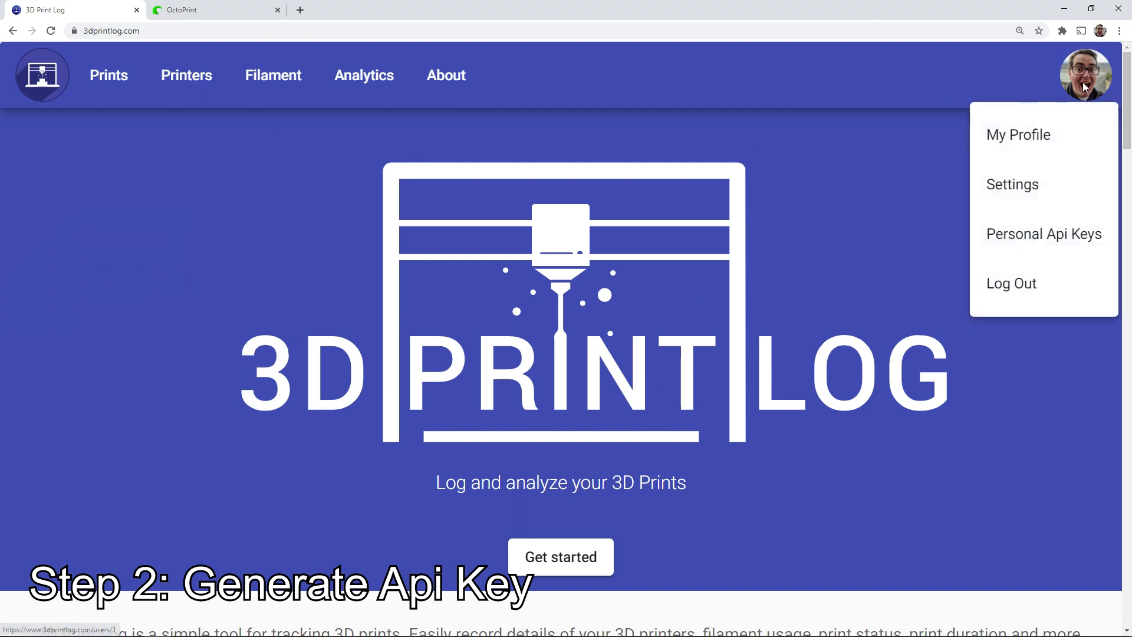
{"action": "left_click", "coordinate": [1099, 249]}
{"action": "left_click", "coordinate": [260, 193]}
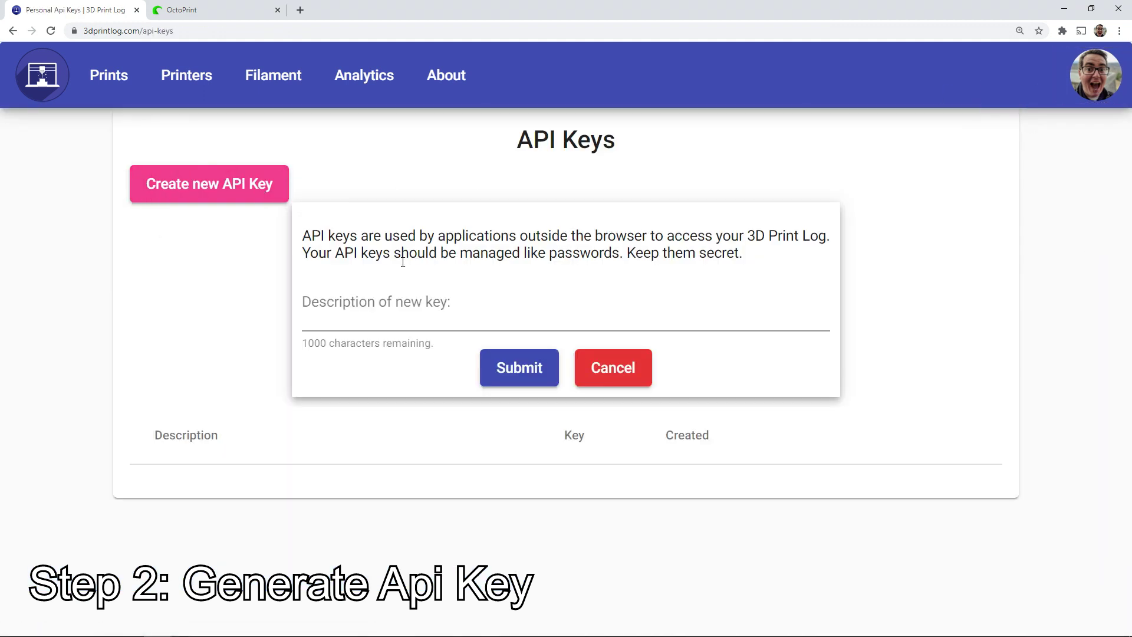
{"action": "left_click", "coordinate": [405, 311]}
{"action": "type", "text": "O"}
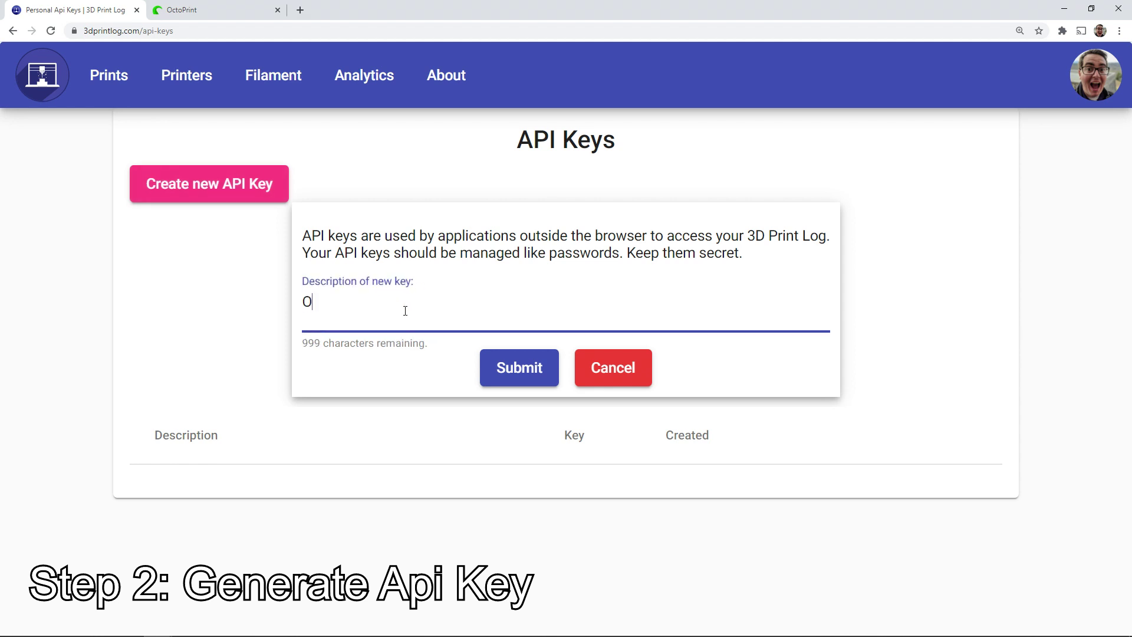
{"action": "type", "text": "ctoPrint Web"}
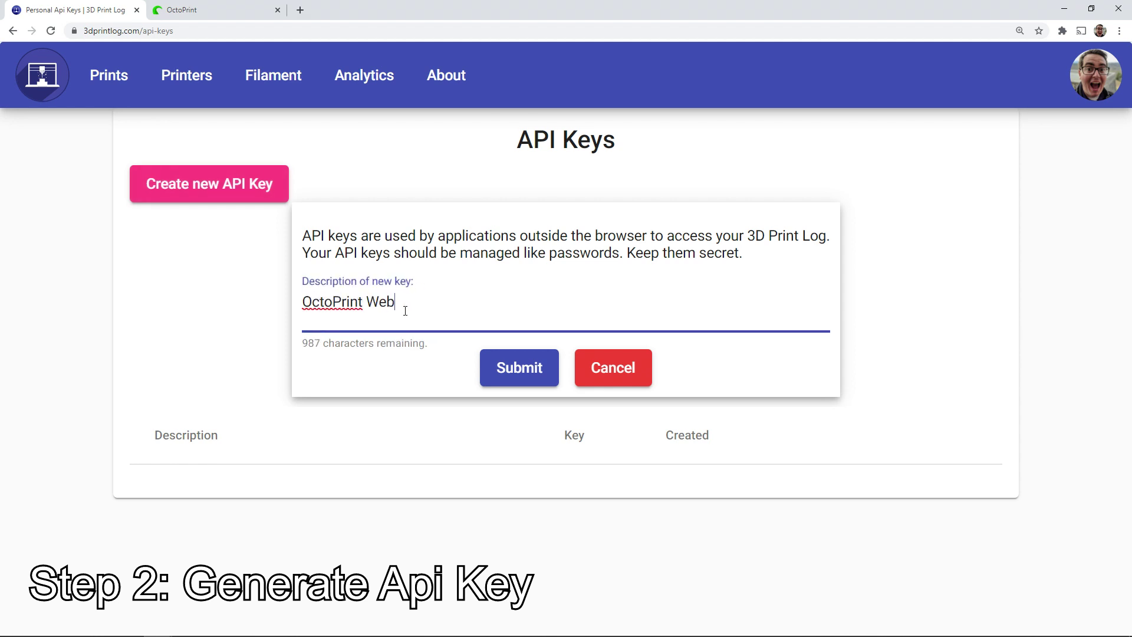
{"action": "type", "text": "hook Key"}
{"action": "left_click", "coordinate": [522, 368]}
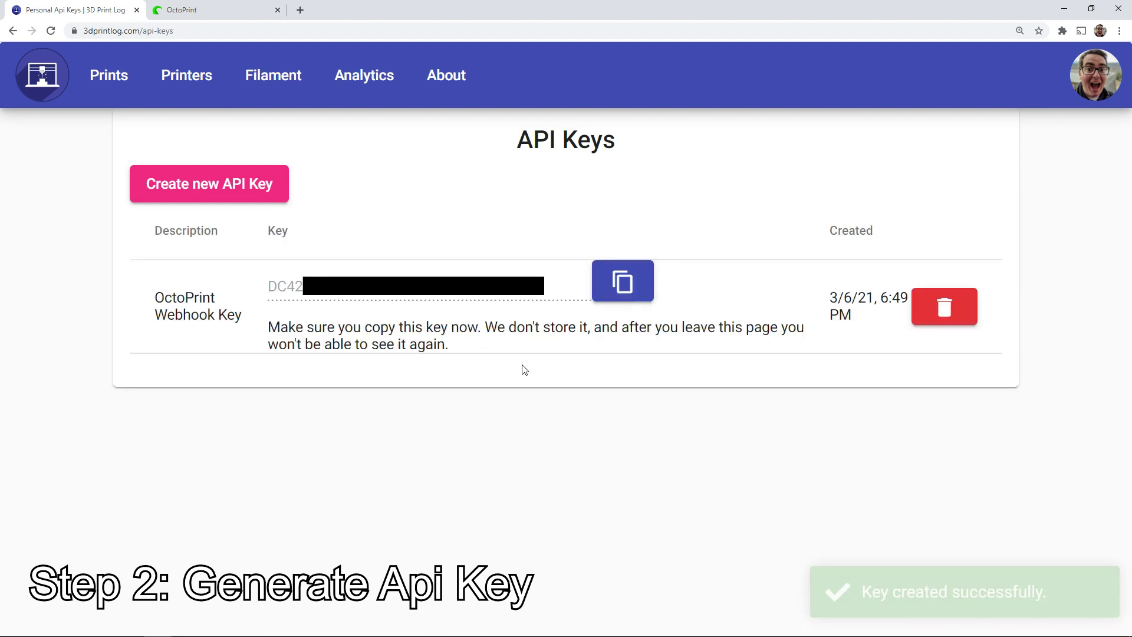
Copy the one-time value of the OctoPrint Webhook Key with its copy button
{"action": "left_click", "coordinate": [640, 287]}
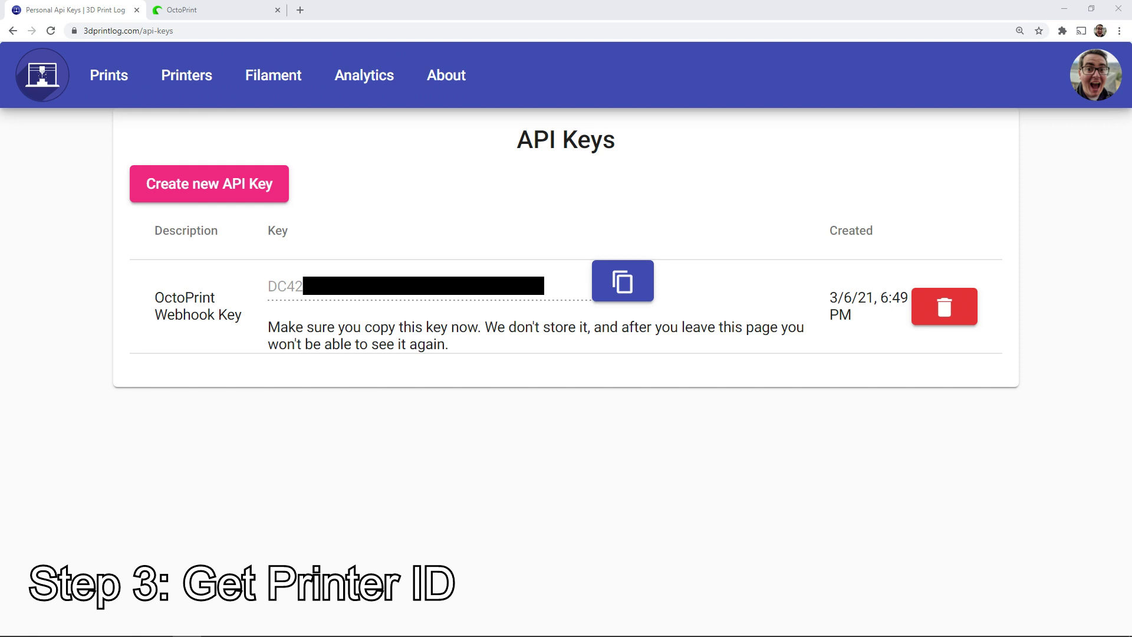
Open the A10M printer from the Printers list and copy its ID, 27, from the address bar
{"action": "left_click", "coordinate": [200, 81]}
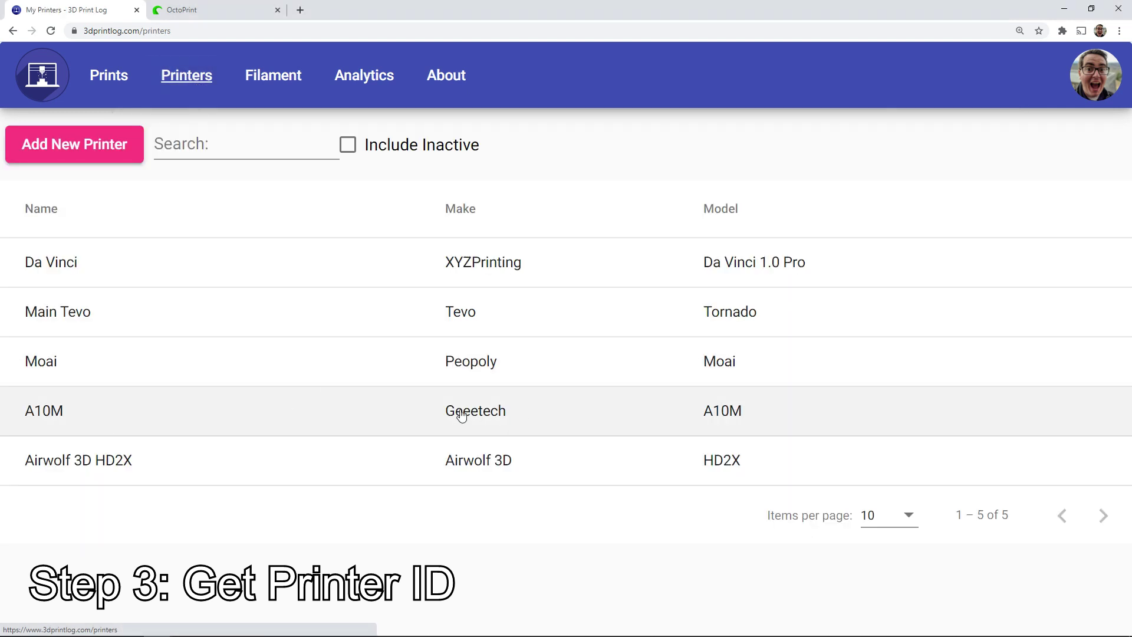
{"action": "left_click", "coordinate": [386, 414]}
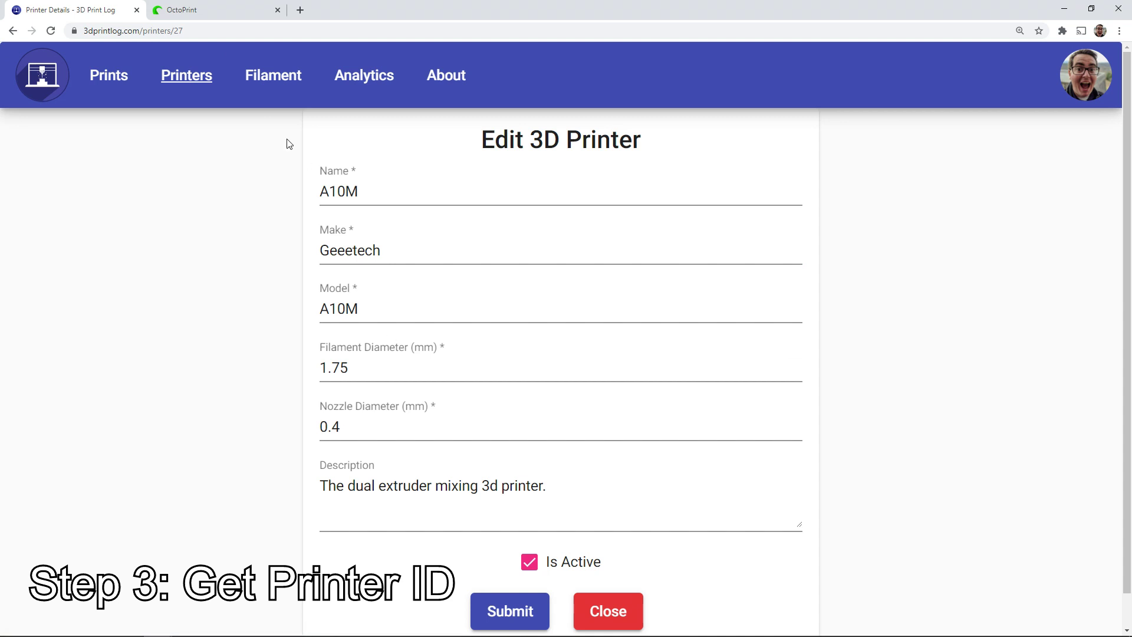
{"action": "double_click", "coordinate": [229, 31]}
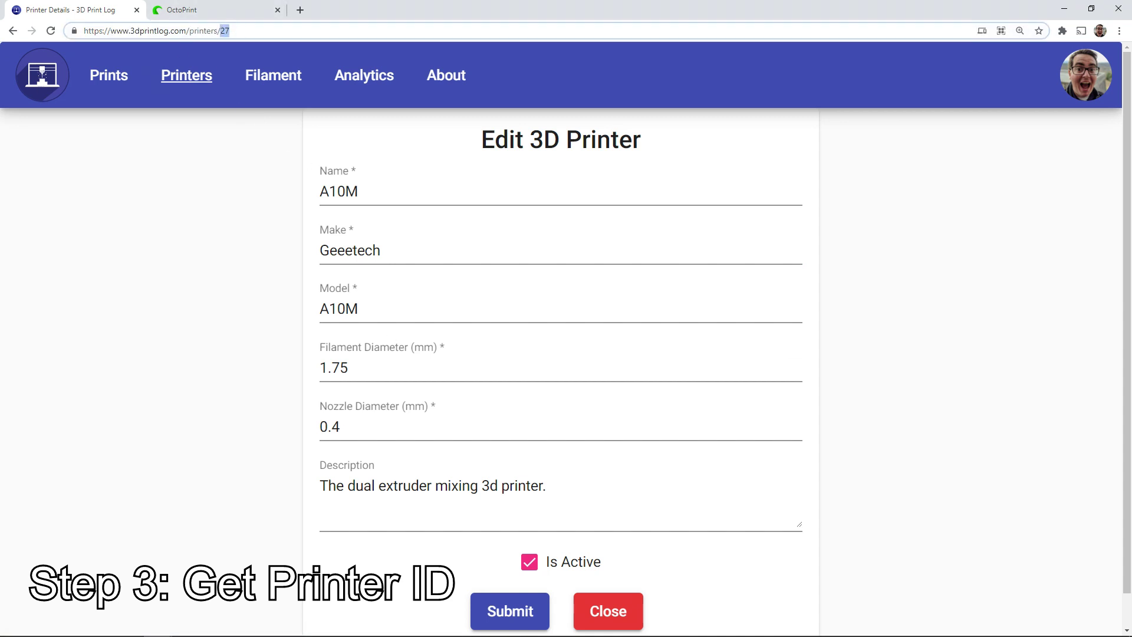
{"action": "key", "text": "alt+Tab"}
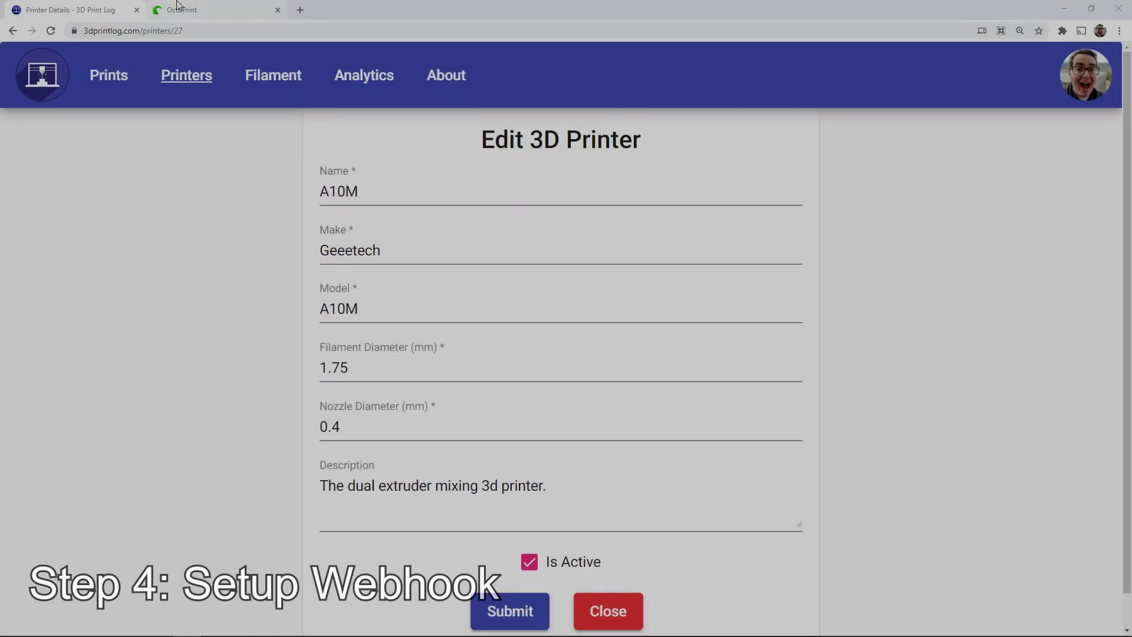
{"action": "left_click", "coordinate": [176, 8]}
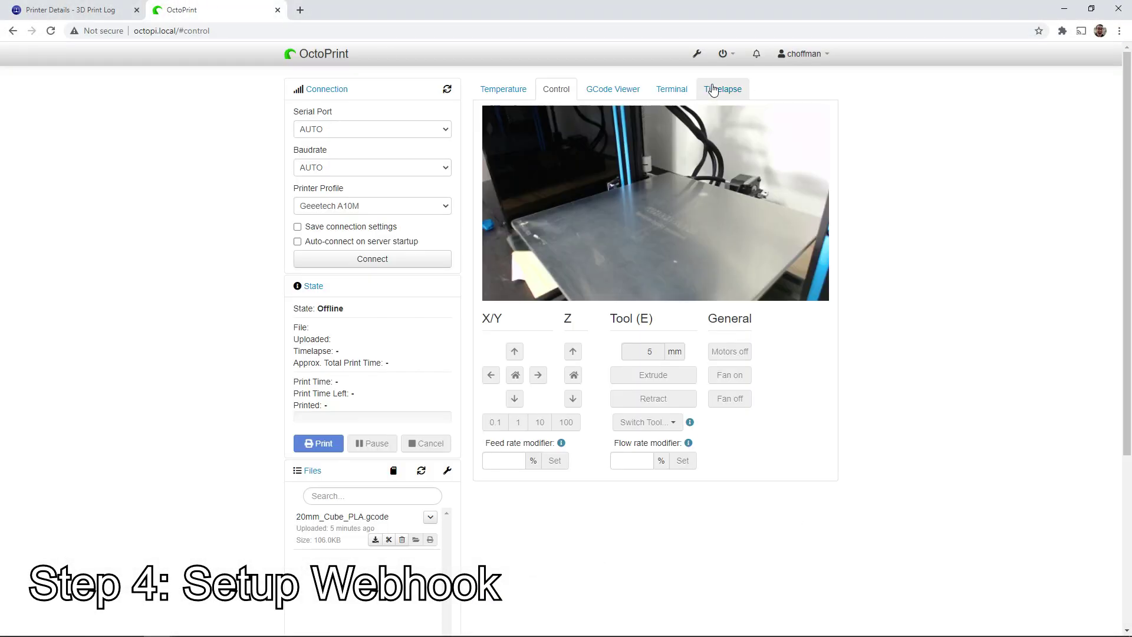
{"action": "left_click", "coordinate": [699, 54]}
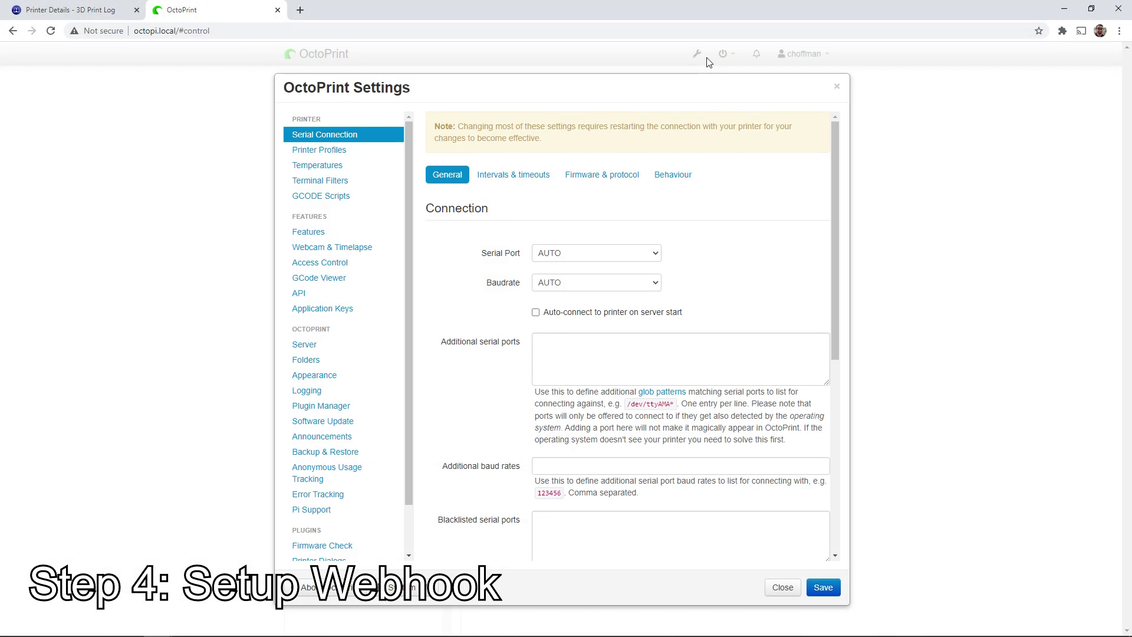
{"action": "scroll", "coordinate": [346, 236], "scroll_direction": "down", "scroll_amount": 1}
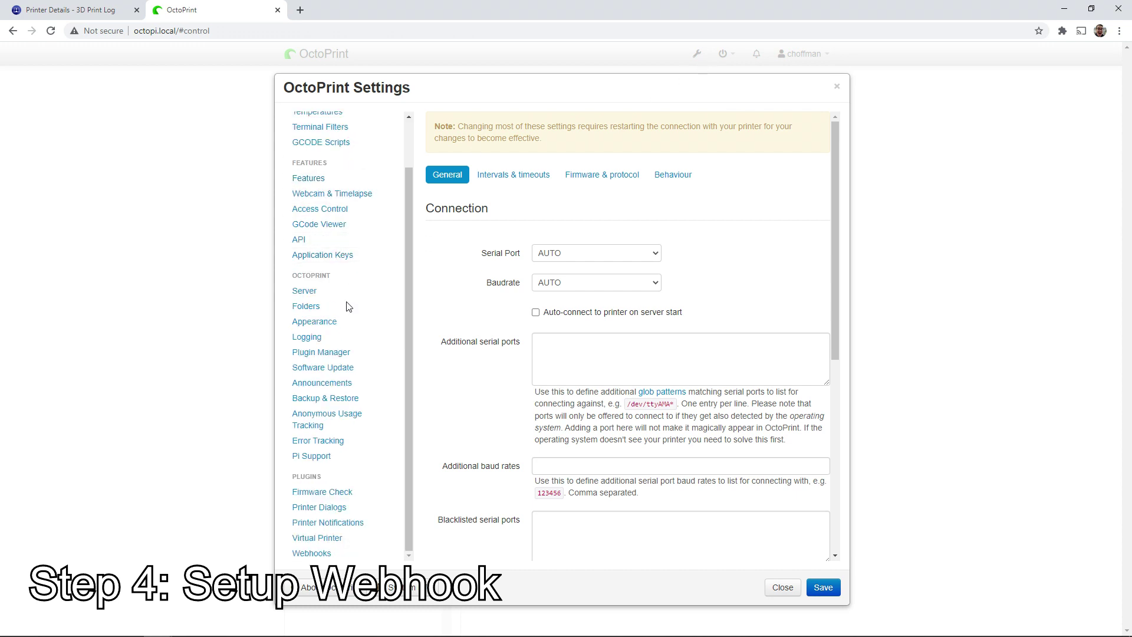
{"action": "left_click", "coordinate": [355, 555]}
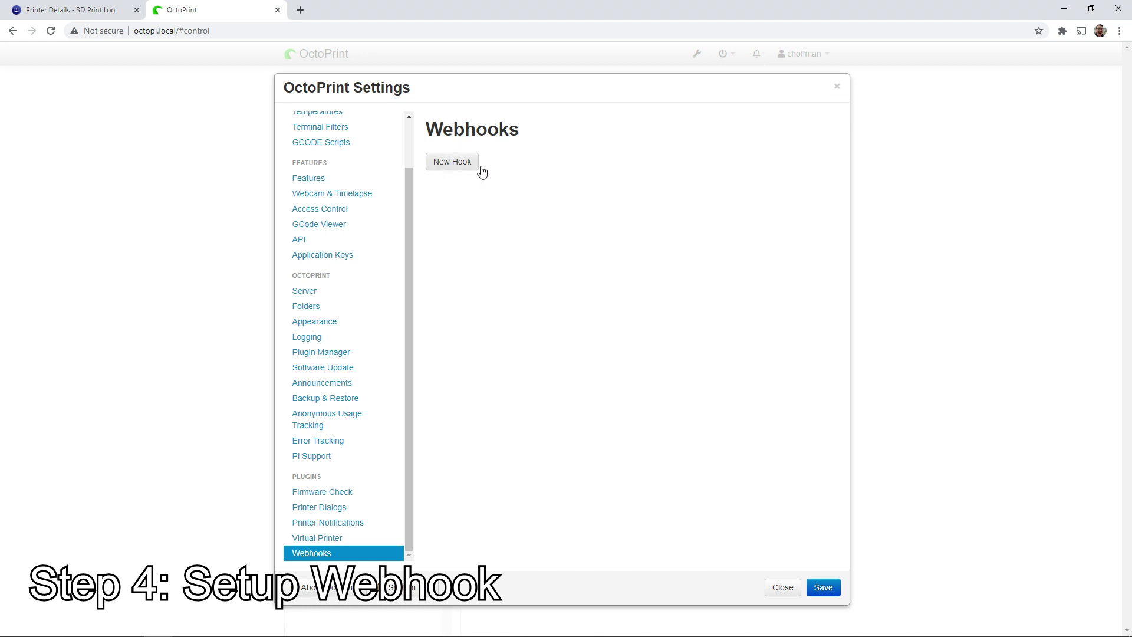
{"action": "left_click", "coordinate": [466, 169]}
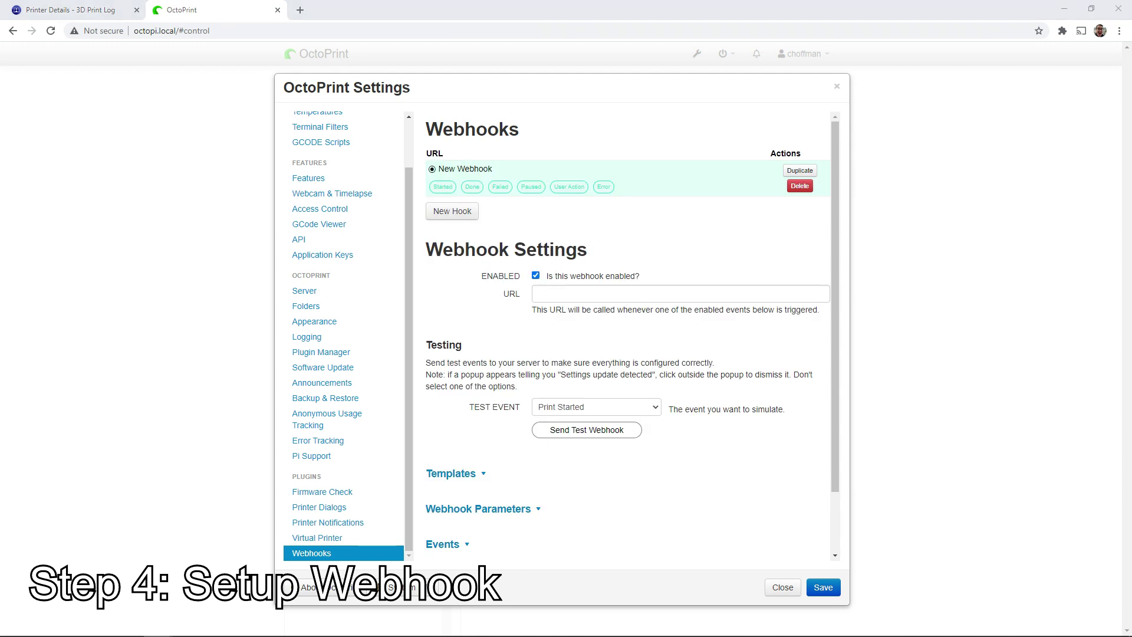
{"action": "left_click", "coordinate": [582, 296]}
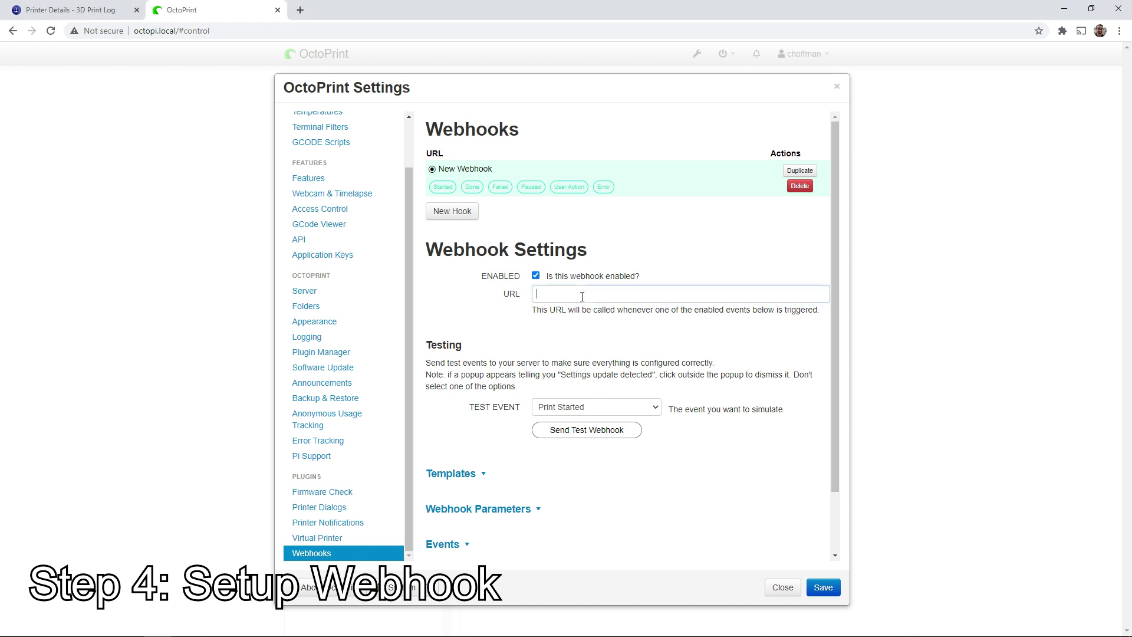
{"action": "key", "text": "ctrl+v"}
{"action": "mouse_move", "coordinate": [703, 295]}
{"action": "left_mouse_down"}
{"action": "mouse_move", "coordinate": [532, 294]}
{"action": "mouse_move", "coordinate": [698, 298]}
{"action": "left_mouse_up"}
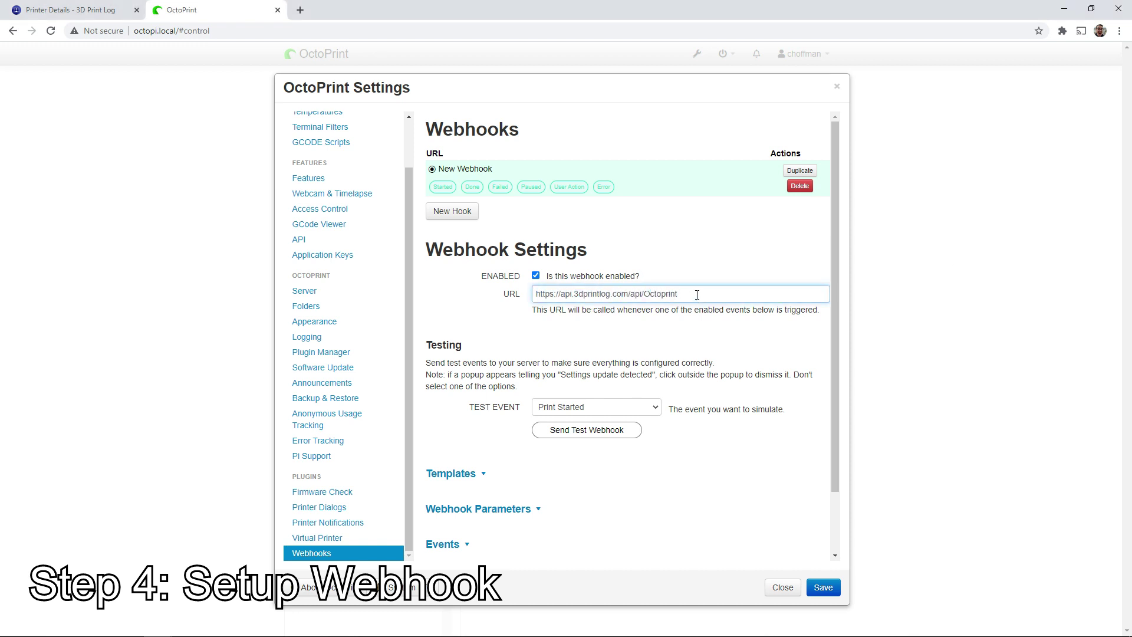
{"action": "left_click", "coordinate": [640, 327]}
Set the webhook's HTTP method to POST and content type to x-www-form-urlencoded
{"action": "scroll", "coordinate": [640, 328], "scroll_direction": "down", "scroll_amount": 1}
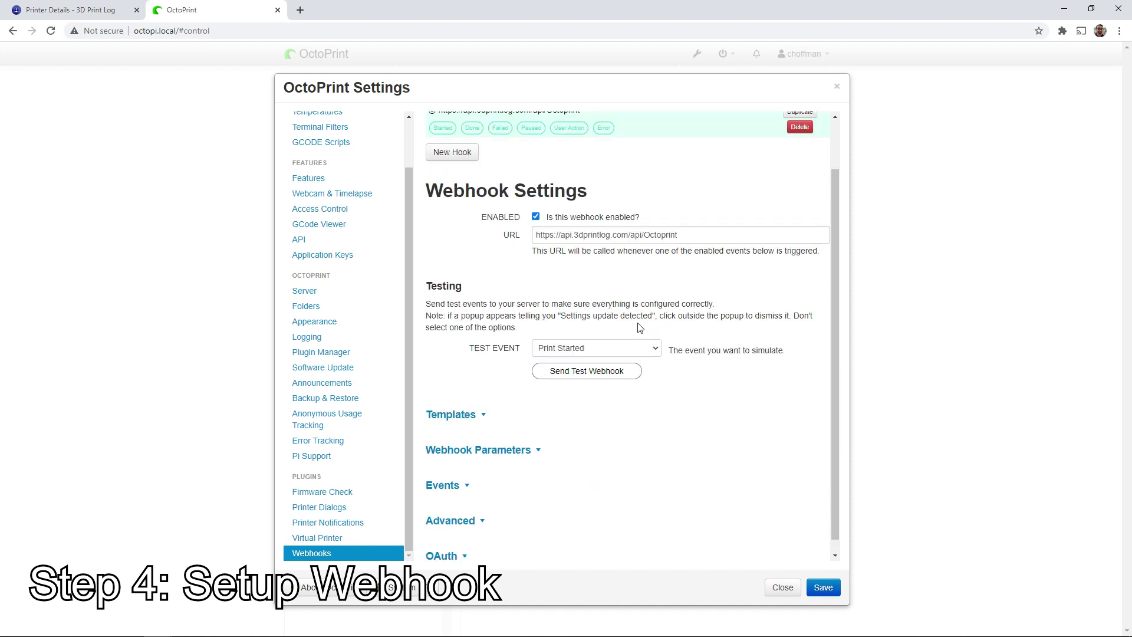
{"action": "scroll", "coordinate": [589, 365], "scroll_direction": "down", "scroll_amount": 1}
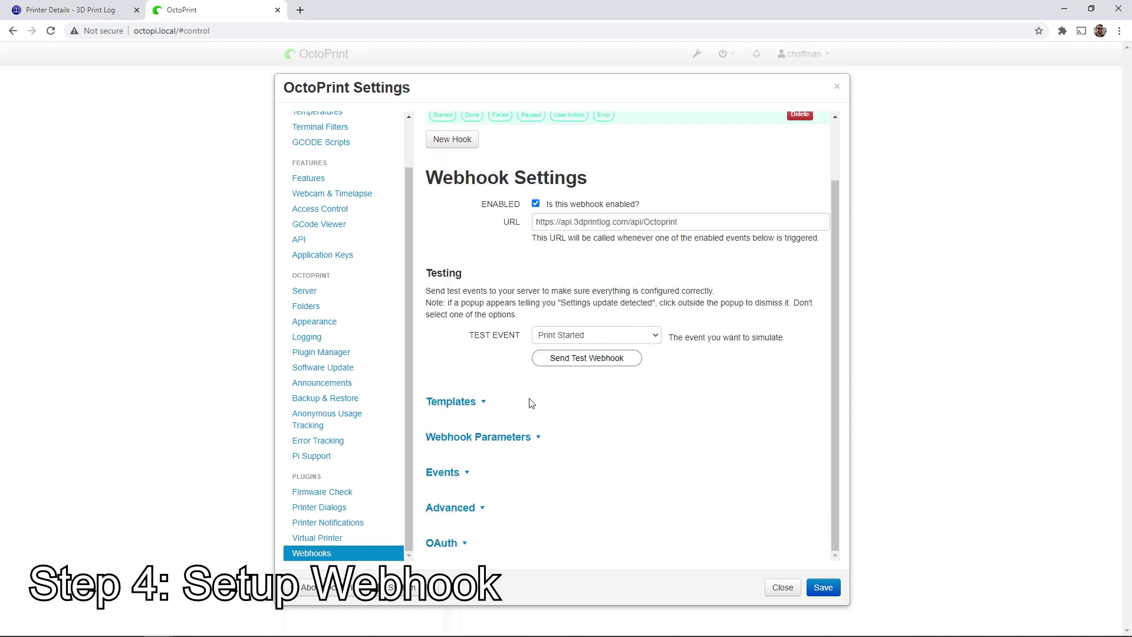
{"action": "left_click", "coordinate": [522, 438]}
{"action": "scroll", "coordinate": [629, 409], "scroll_direction": "down", "scroll_amount": 2}
{"action": "left_click", "coordinate": [621, 345]}
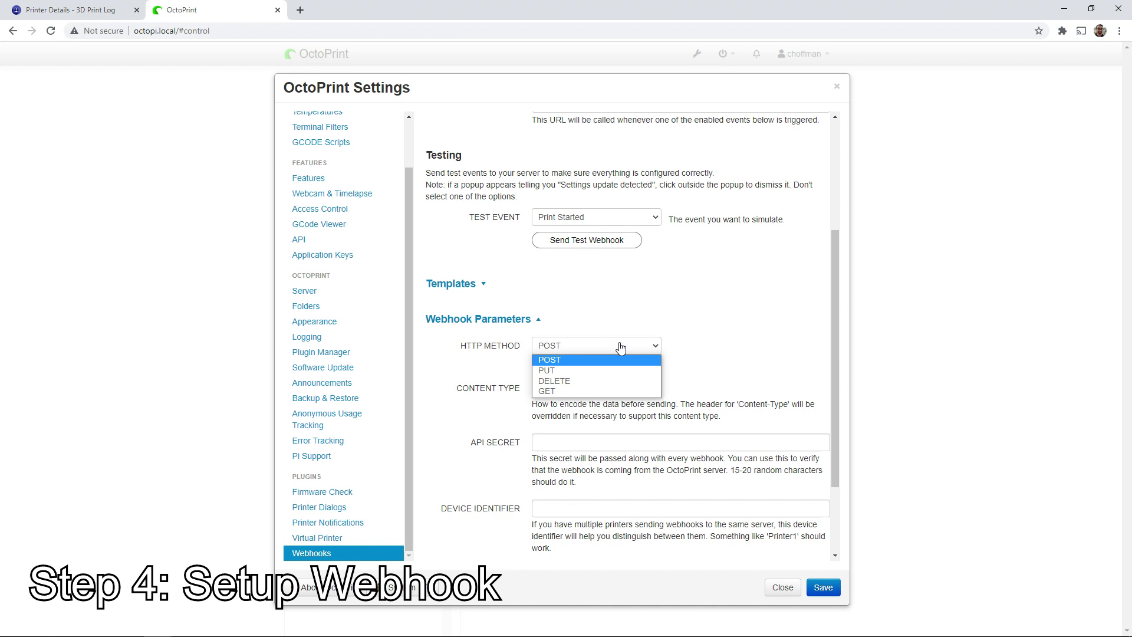
{"action": "left_click", "coordinate": [573, 364]}
{"action": "left_click", "coordinate": [625, 389]}
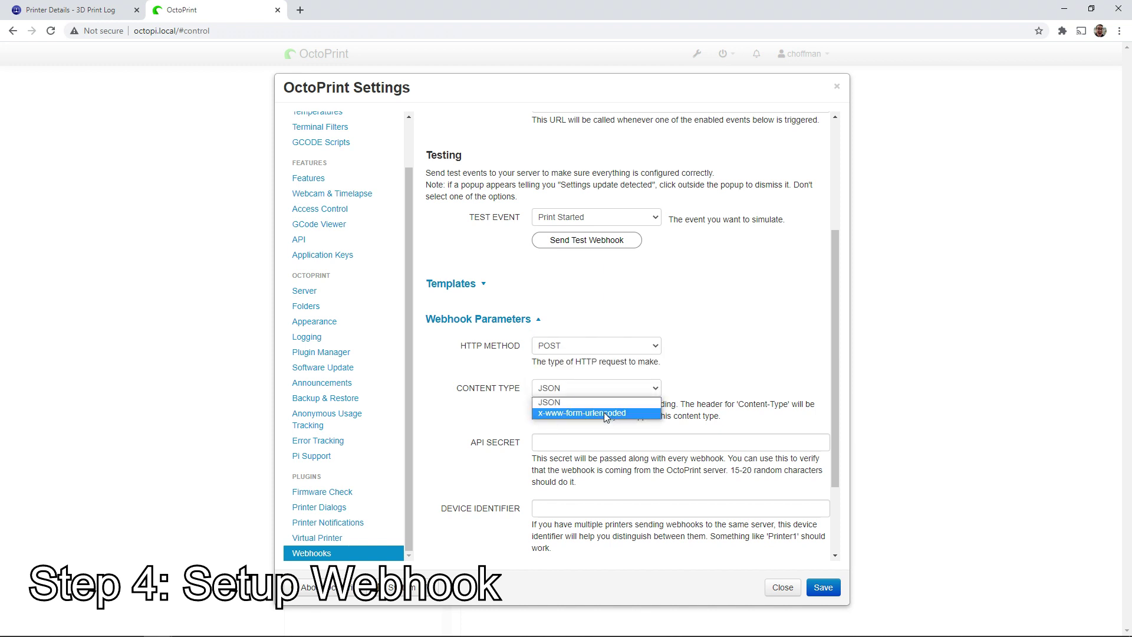
{"action": "left_click", "coordinate": [604, 412]}
Paste the 3D Print Log key as the API secret and enter device identifier 27
{"action": "scroll", "coordinate": [702, 401], "scroll_direction": "down", "scroll_amount": 2}
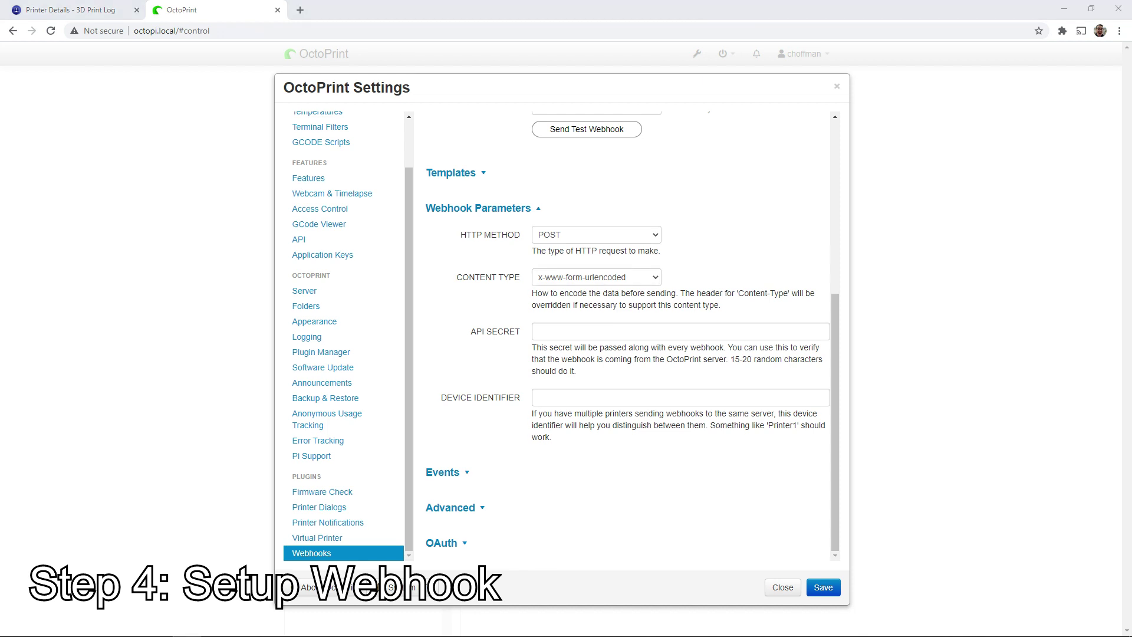
{"action": "left_click", "coordinate": [558, 332]}
{"action": "key", "text": "ctrl+v"}
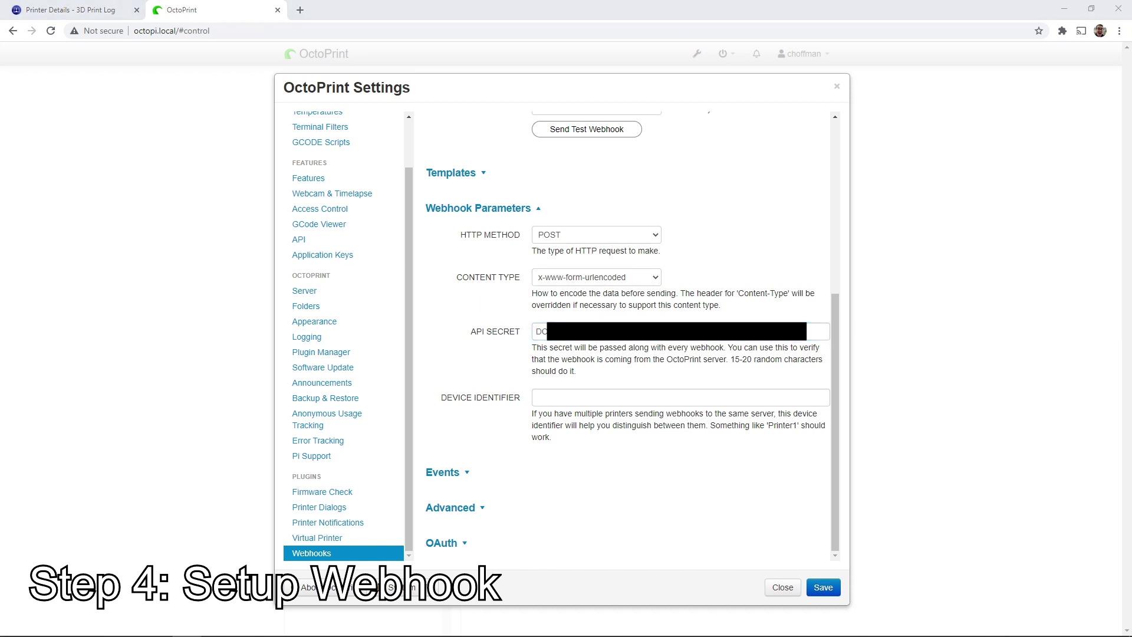
{"action": "left_click", "coordinate": [593, 395]}
{"action": "type", "text": "27"}
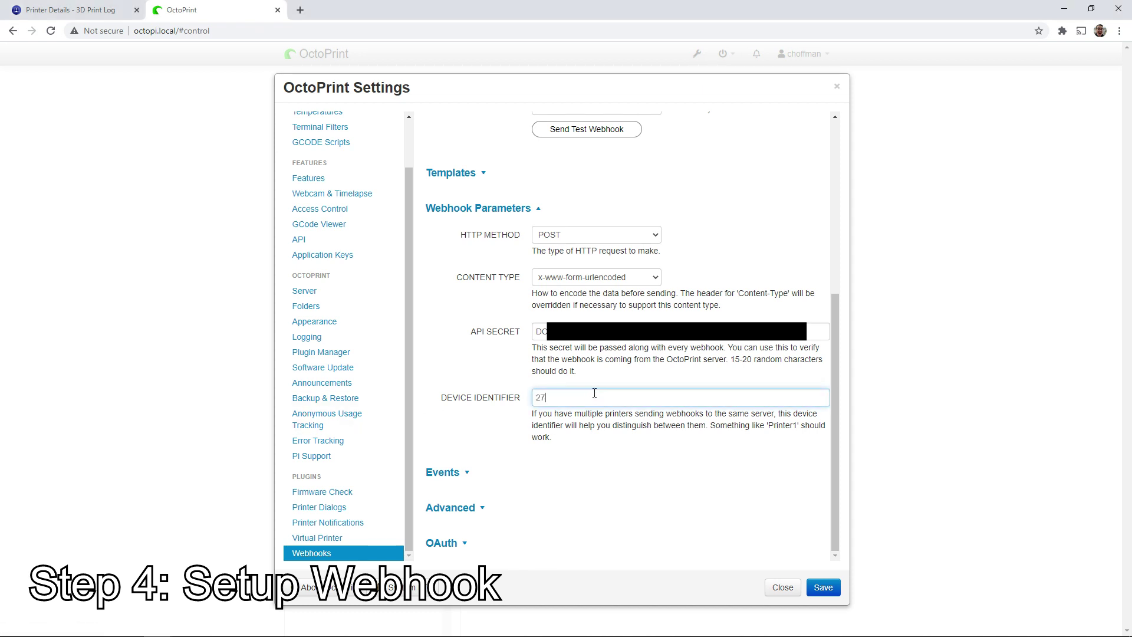
{"action": "left_click", "coordinate": [593, 358]}
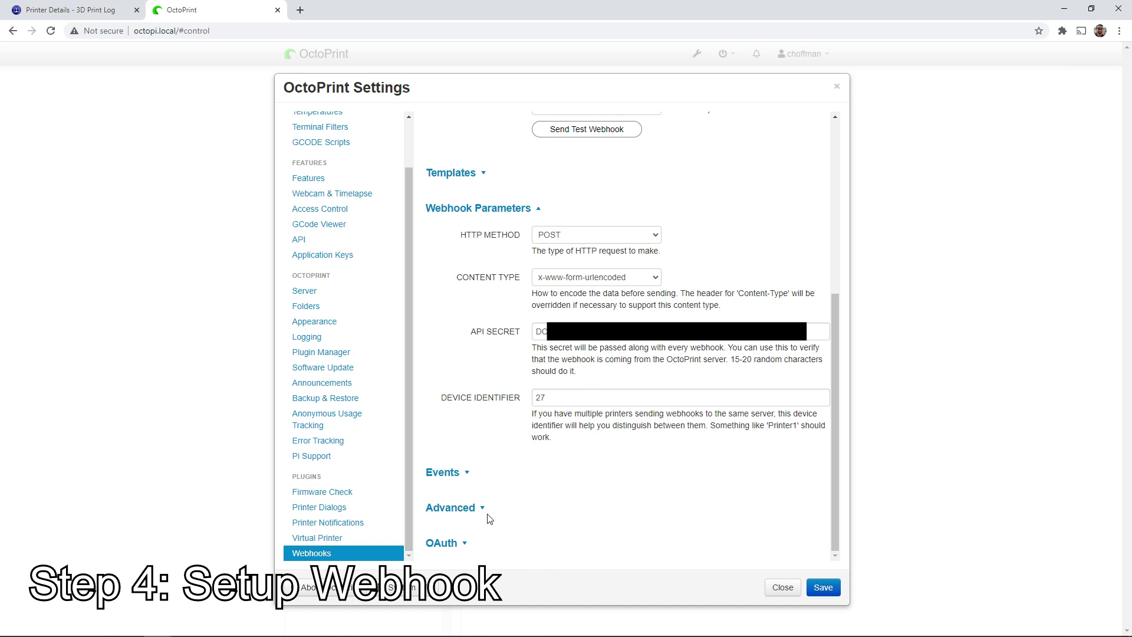
Replace the webhook's headers JSON with one that adds the X-Api-Key header
{"action": "left_click", "coordinate": [466, 508]}
{"action": "scroll", "coordinate": [561, 445], "scroll_direction": "down", "scroll_amount": 2}
{"action": "scroll", "coordinate": [561, 443], "scroll_direction": "down", "scroll_amount": 2}
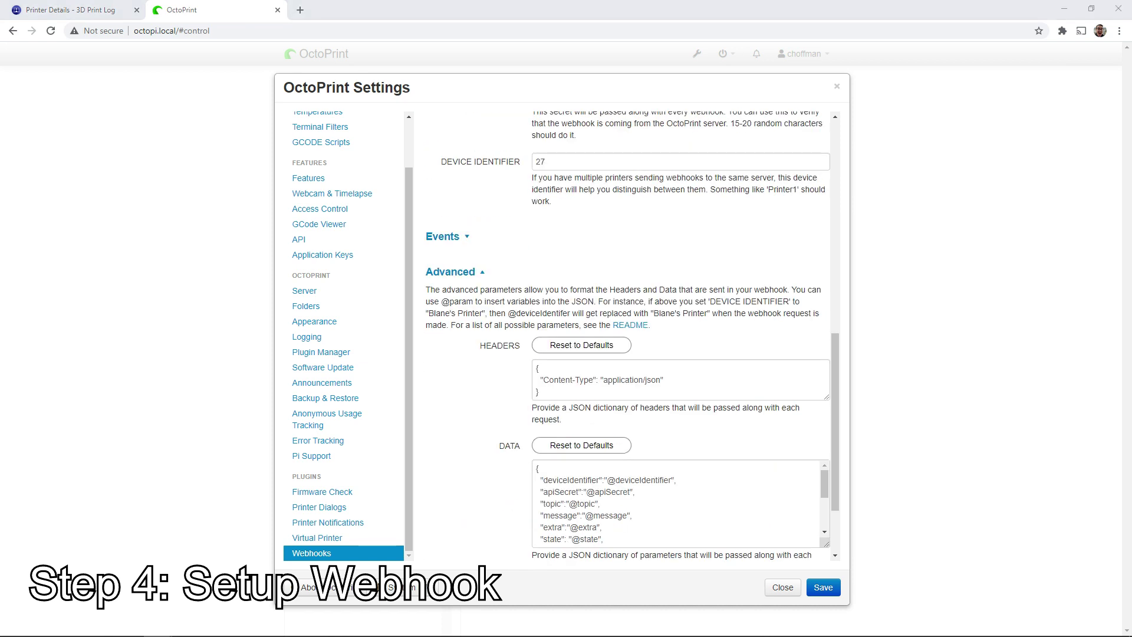
{"action": "left_click", "coordinate": [548, 393]}
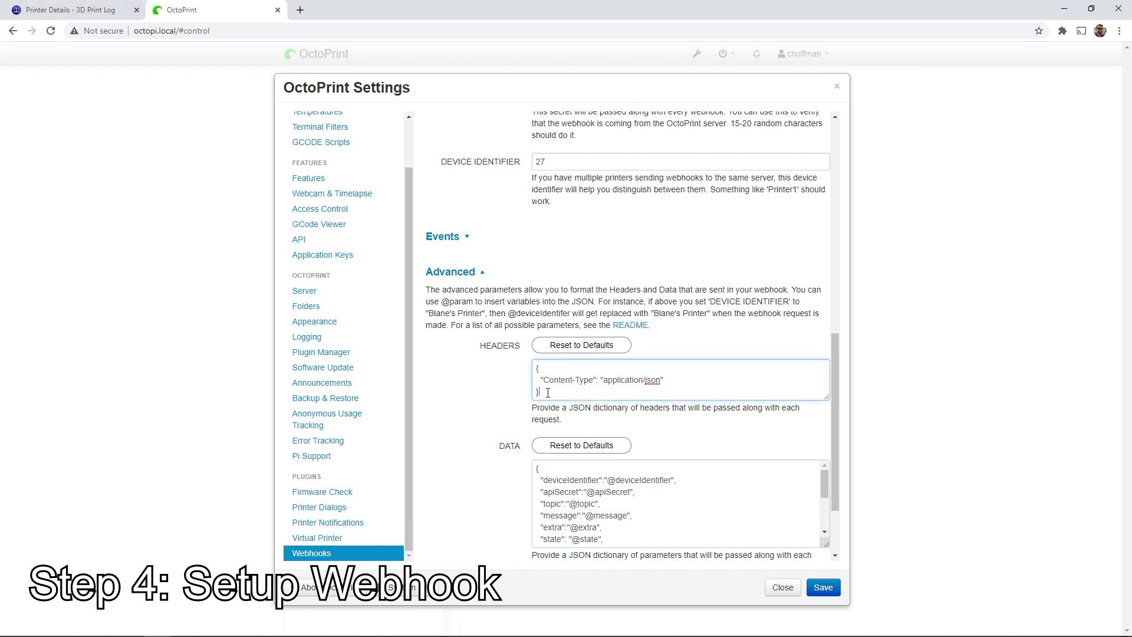
{"action": "left_click_drag", "start_coordinate": [537, 367], "coordinate": [636, 385]}
{"action": "key", "text": "ctrl+v"}
{"action": "key", "text": "Right"}
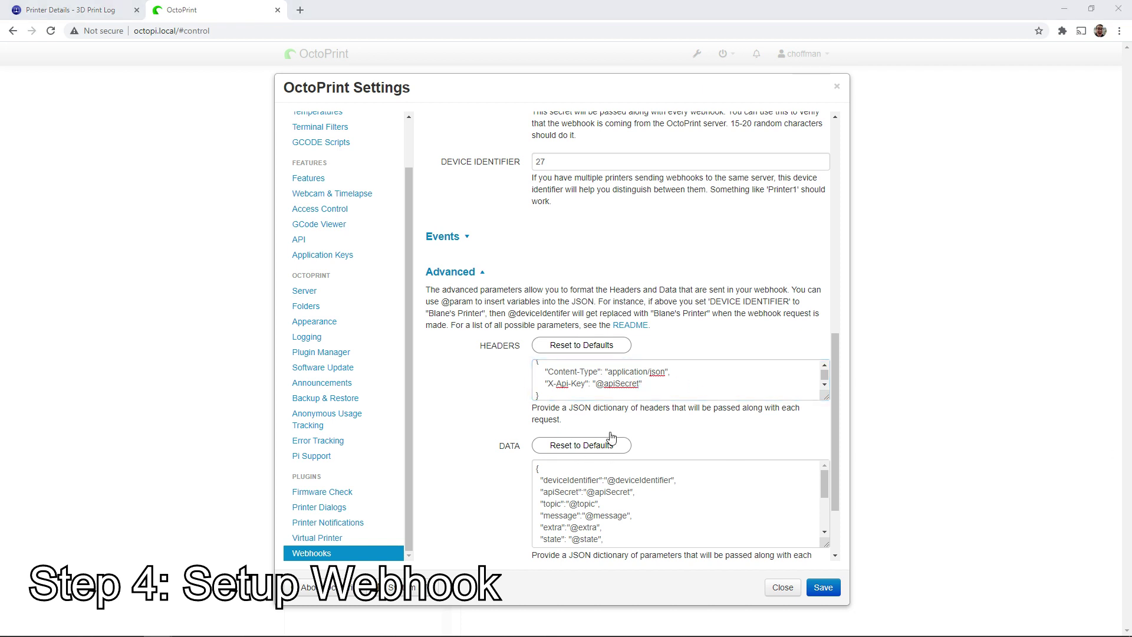
Replace the webhook's data JSON with the 3D Print Log parameters, including snapshot
{"action": "scroll", "coordinate": [613, 437], "scroll_direction": "down", "scroll_amount": 2}
{"action": "left_click", "coordinate": [597, 403]}
{"action": "key", "text": "ctrl+a"}
{"action": "key", "text": "ctrl+v"}
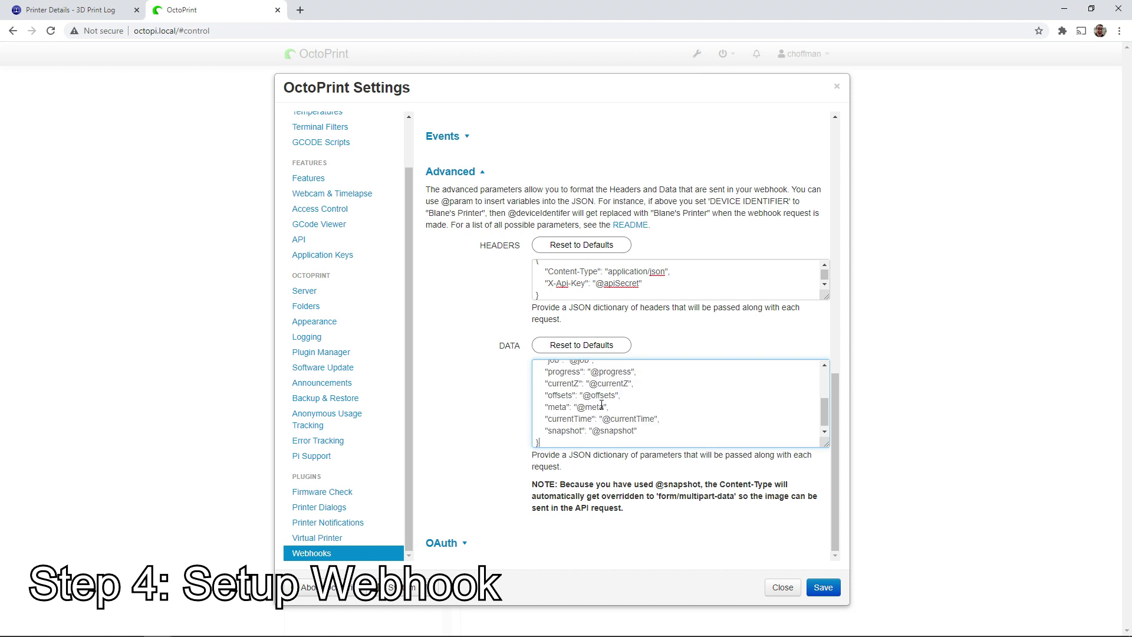
{"action": "scroll", "coordinate": [639, 415], "scroll_direction": "up", "scroll_amount": 2}
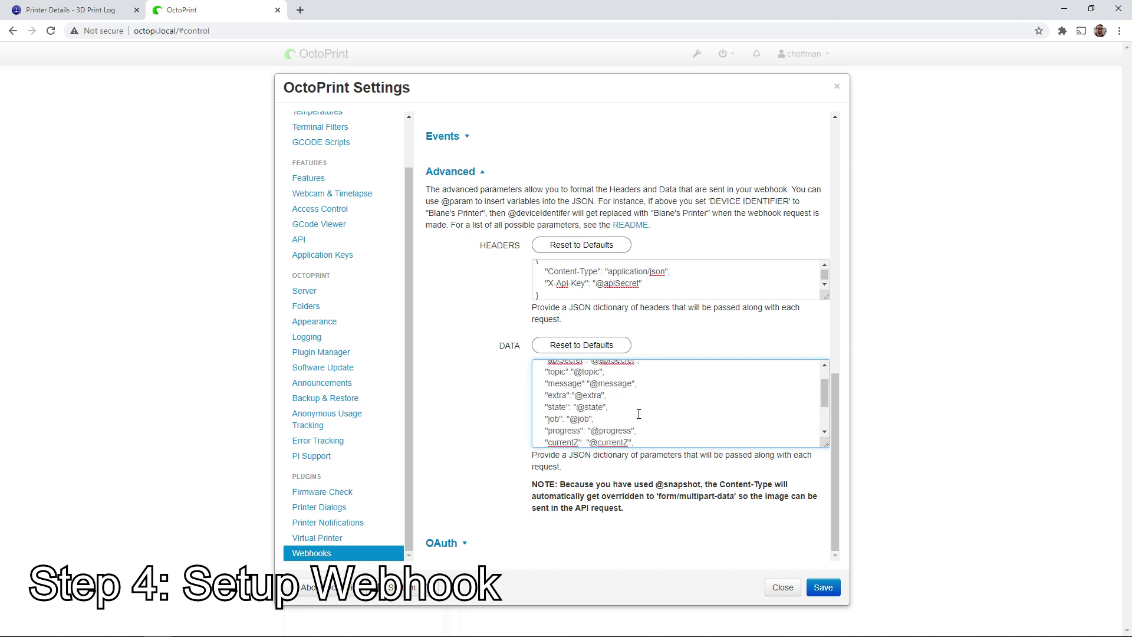
{"action": "scroll", "coordinate": [638, 414], "scroll_direction": "up", "scroll_amount": 2}
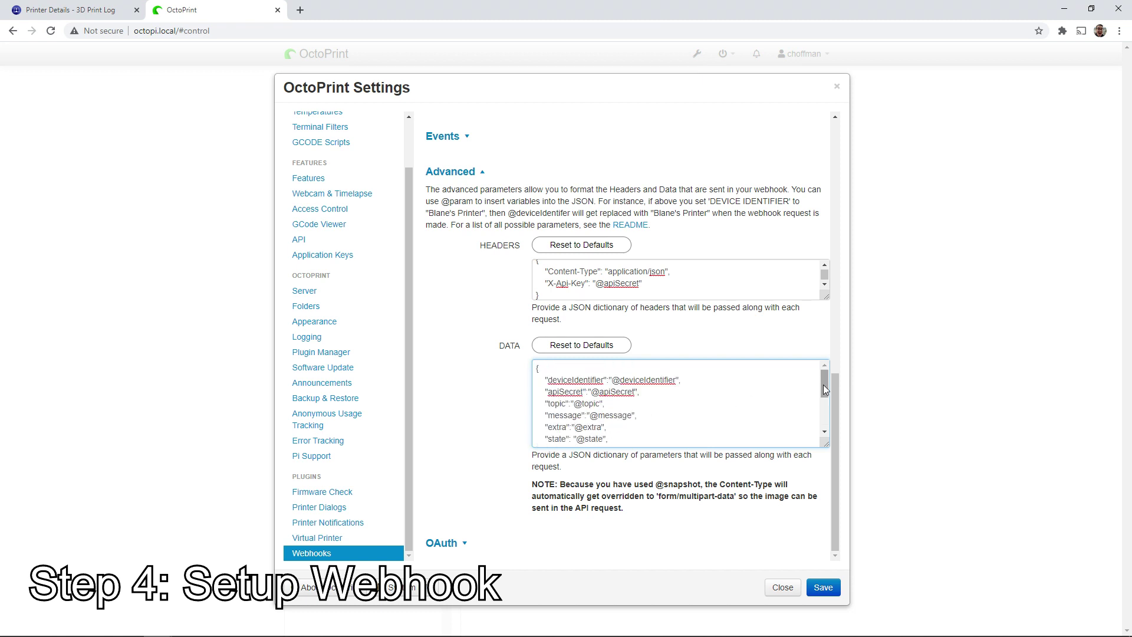
{"action": "left_click_drag", "start_coordinate": [823, 385], "coordinate": [816, 422]}
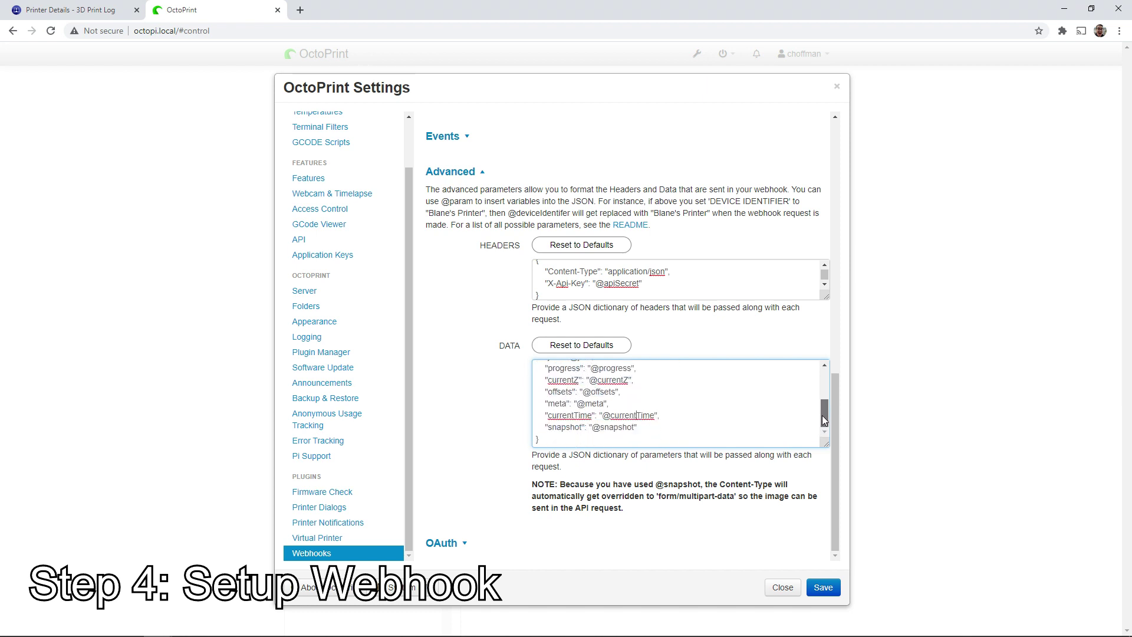
{"action": "left_click_drag", "start_coordinate": [826, 443], "coordinate": [828, 545]}
{"action": "scroll", "coordinate": [748, 320], "scroll_direction": "down", "scroll_amount": 1}
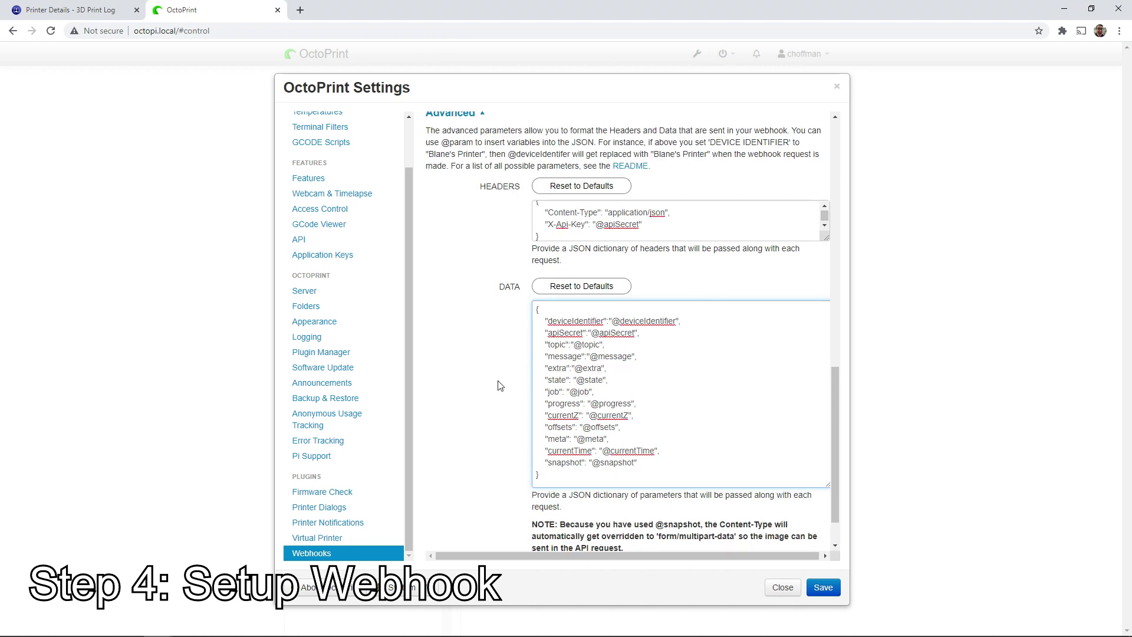
{"action": "scroll", "coordinate": [500, 386], "scroll_direction": "down", "scroll_amount": 1}
Save the webhook settings, reload OctoPrint, and reopen the Webhooks settings page
{"action": "left_click", "coordinate": [831, 587]}
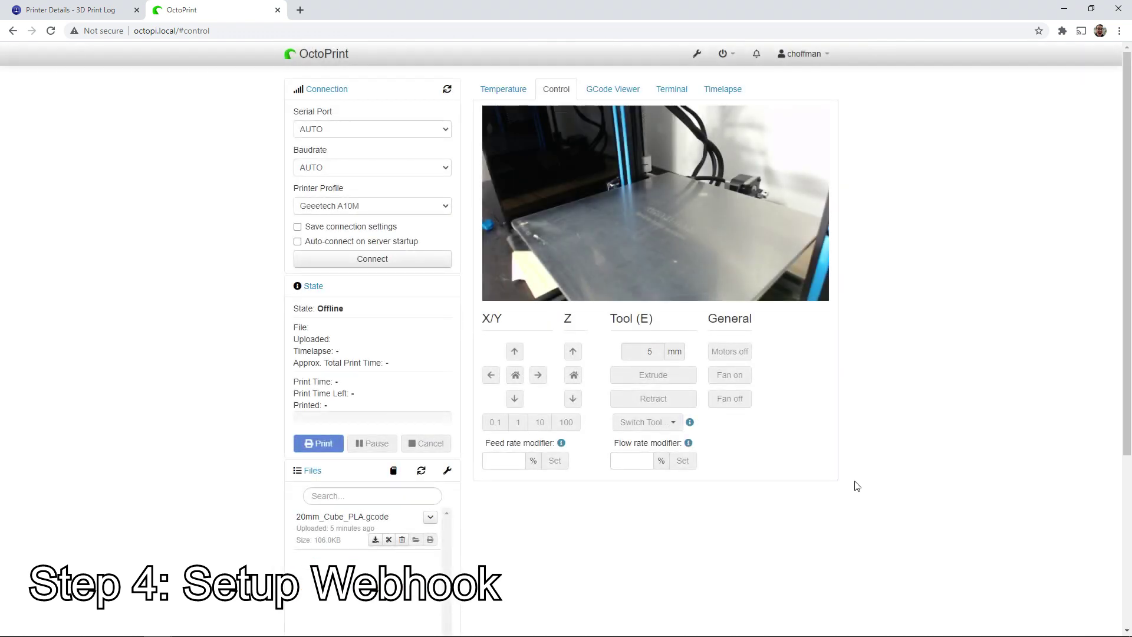
{"action": "left_click", "coordinate": [51, 31]}
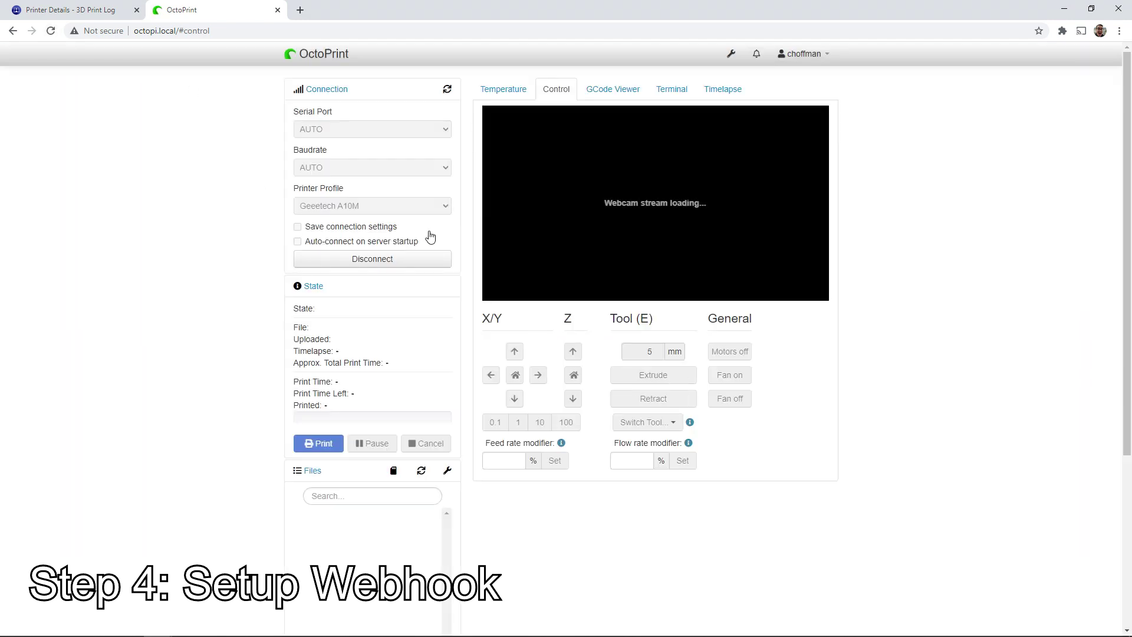
{"action": "left_click", "coordinate": [698, 56]}
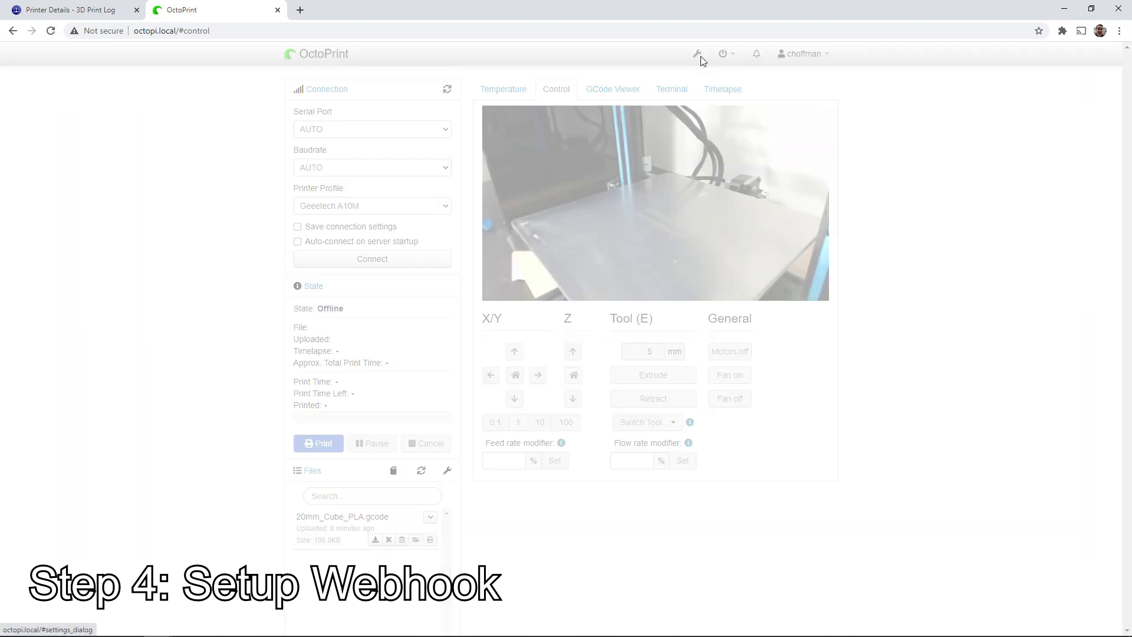
{"action": "scroll", "coordinate": [337, 363], "scroll_direction": "down", "scroll_amount": 2}
{"action": "left_click", "coordinate": [336, 555]}
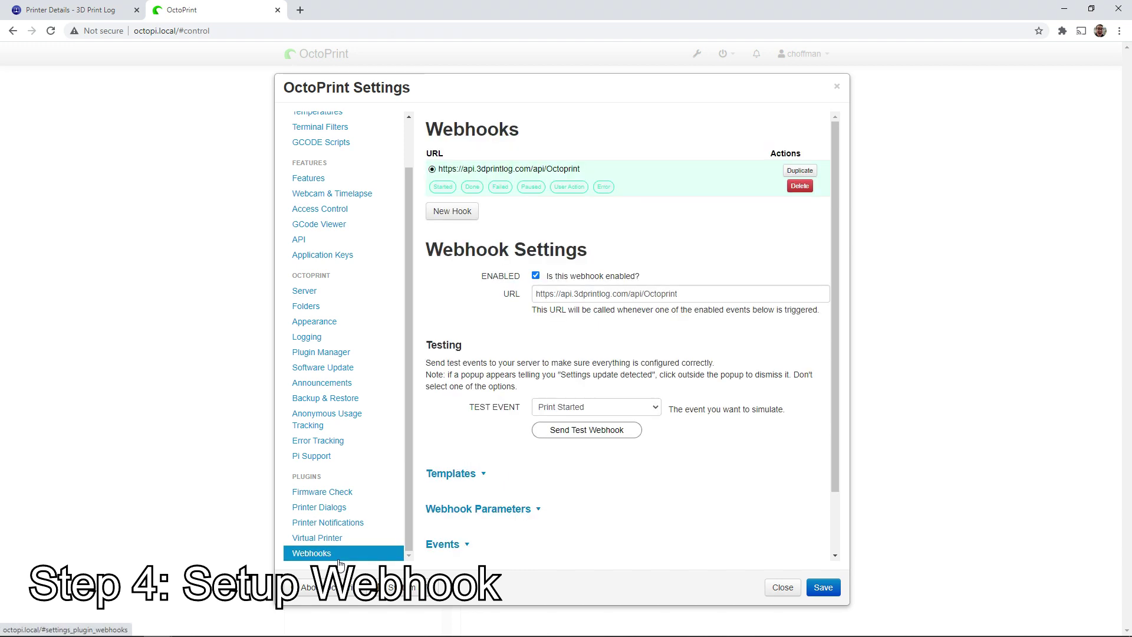
Check the saved Advanced headers and Webhook Parameters, then collapse both sections
{"action": "scroll", "coordinate": [498, 357], "scroll_direction": "down", "scroll_amount": 1}
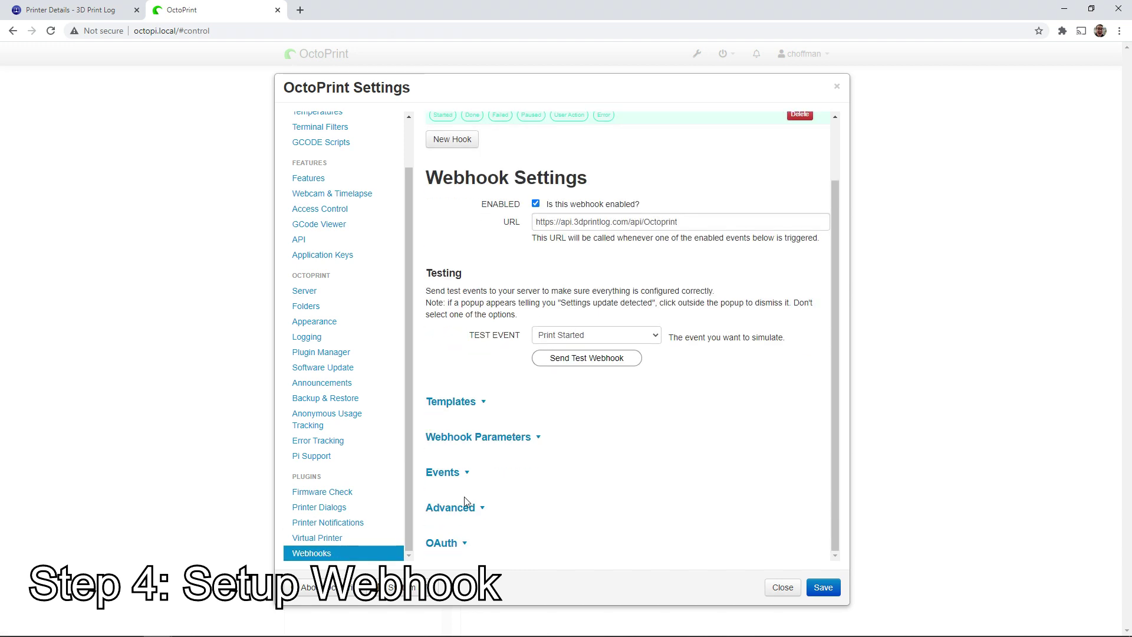
{"action": "left_click", "coordinate": [452, 505]}
{"action": "scroll", "coordinate": [548, 460], "scroll_direction": "down", "scroll_amount": 4}
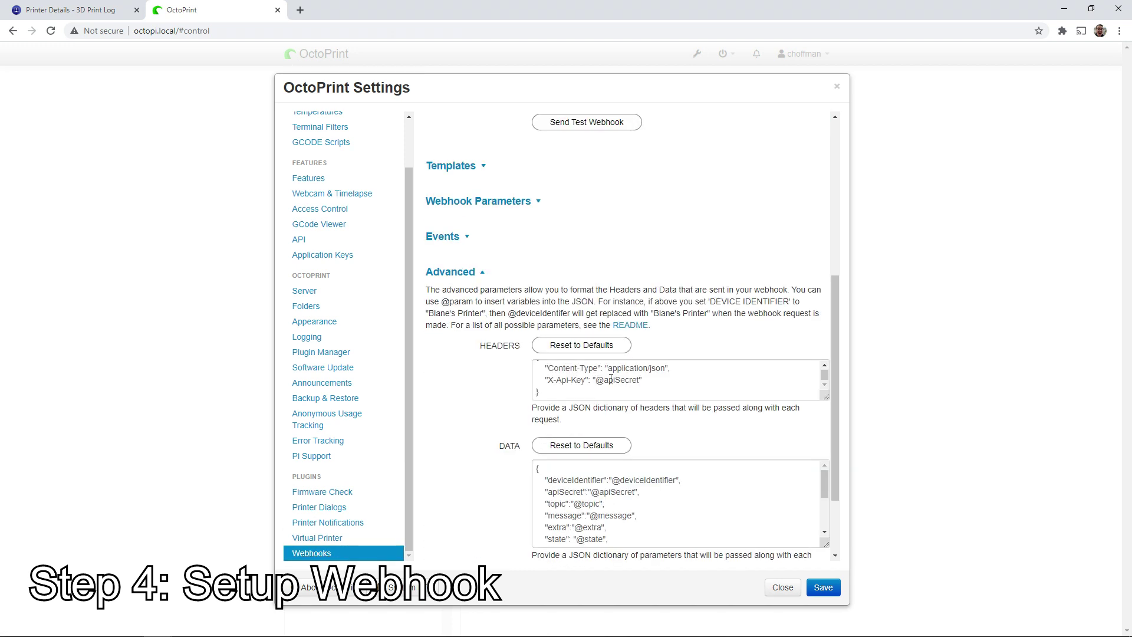
{"action": "scroll", "coordinate": [474, 324], "scroll_direction": "up", "scroll_amount": 1}
{"action": "left_click", "coordinate": [485, 264]}
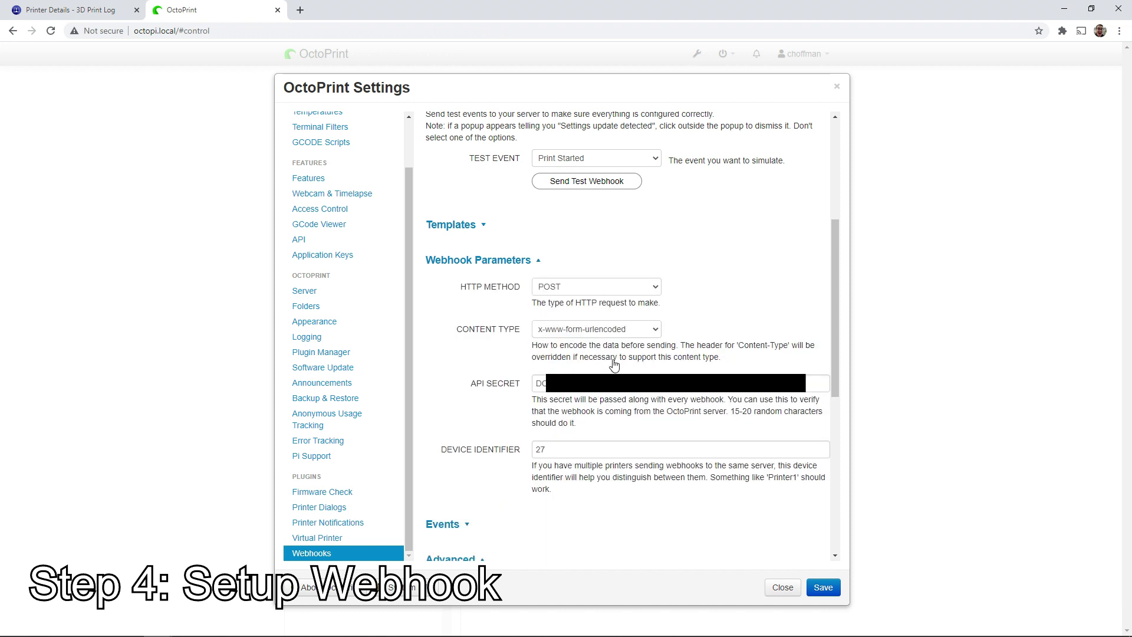
{"action": "left_click", "coordinate": [487, 262]}
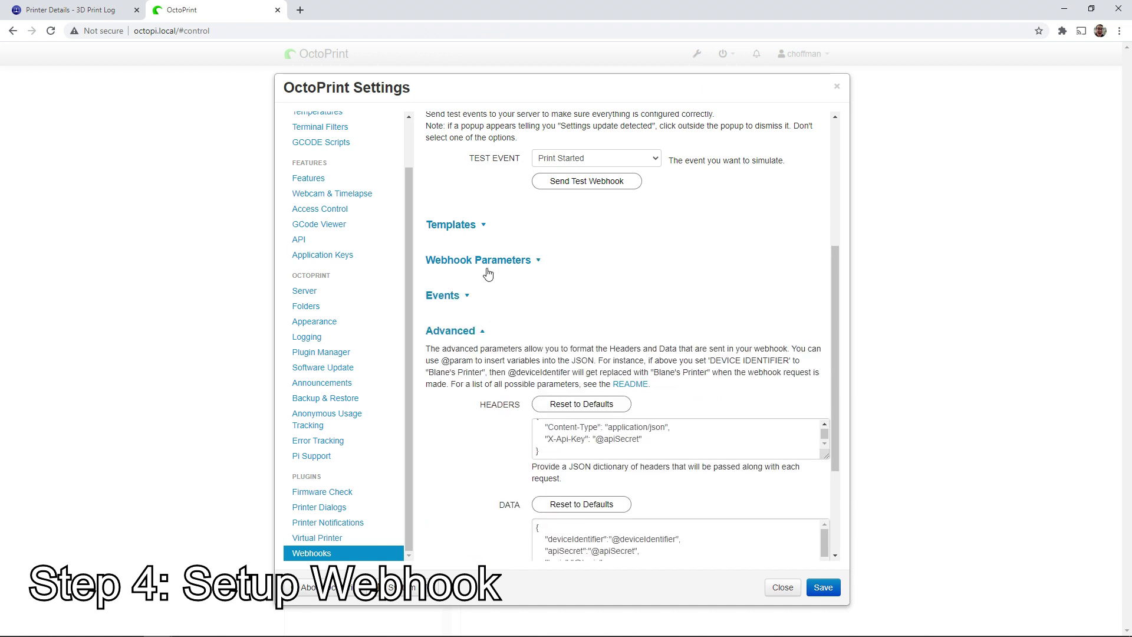
{"action": "left_click", "coordinate": [465, 331]}
{"action": "scroll", "coordinate": [584, 347], "scroll_direction": "up", "scroll_amount": 1}
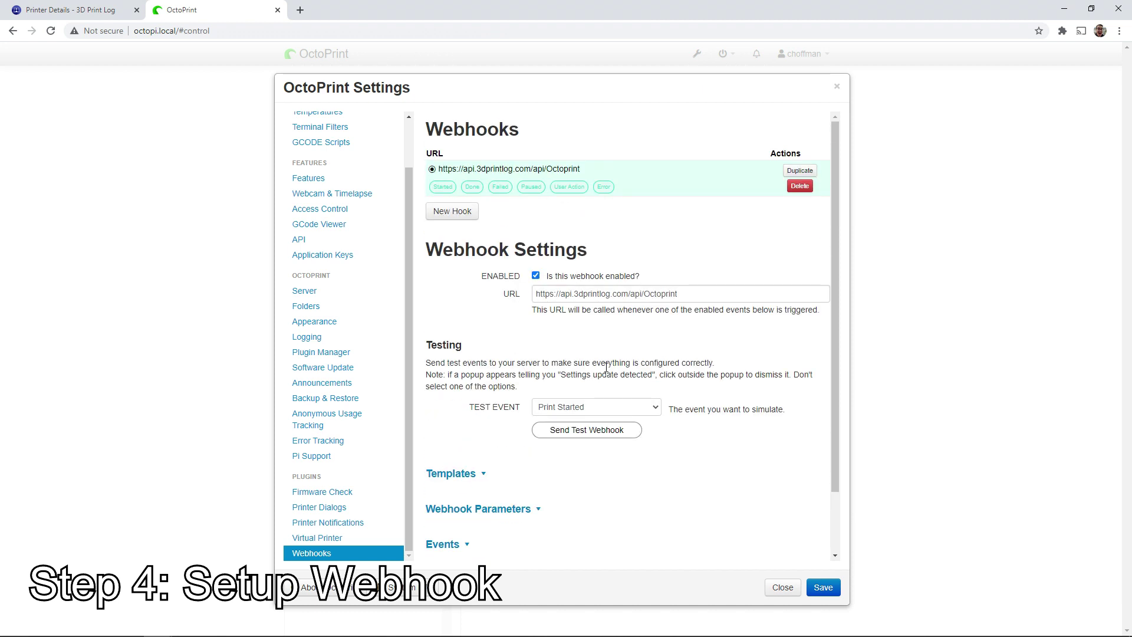
Send a Print Started test webhook and confirm 3D Print Log reports a good connection for the A10M
{"action": "left_click", "coordinate": [604, 437]}
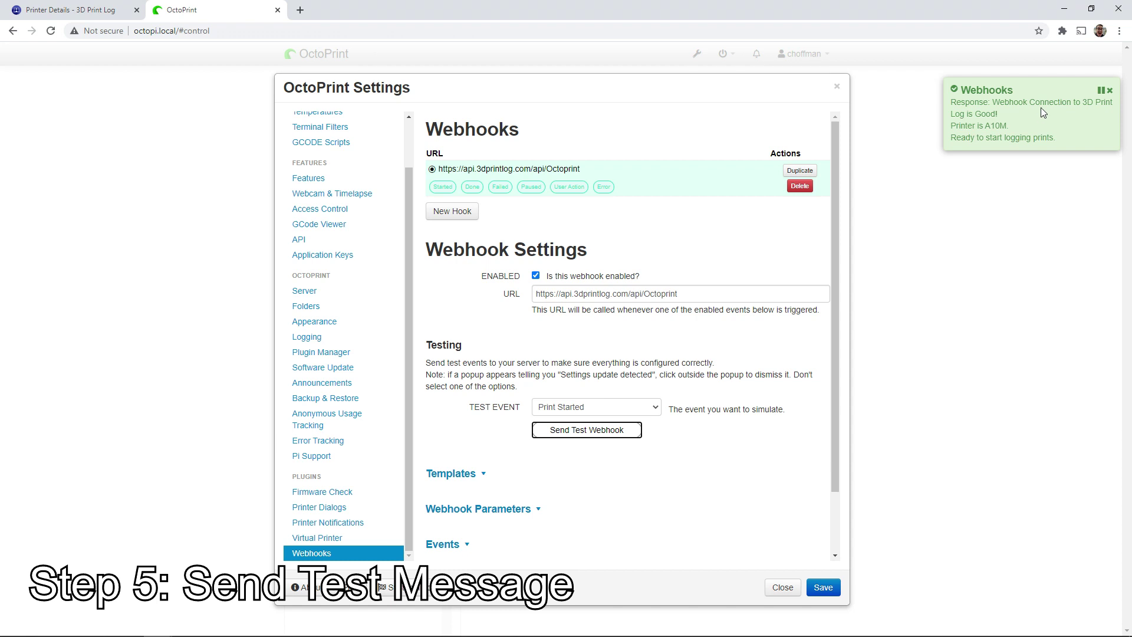
{"action": "left_click_drag", "start_coordinate": [1019, 128], "coordinate": [964, 129]}
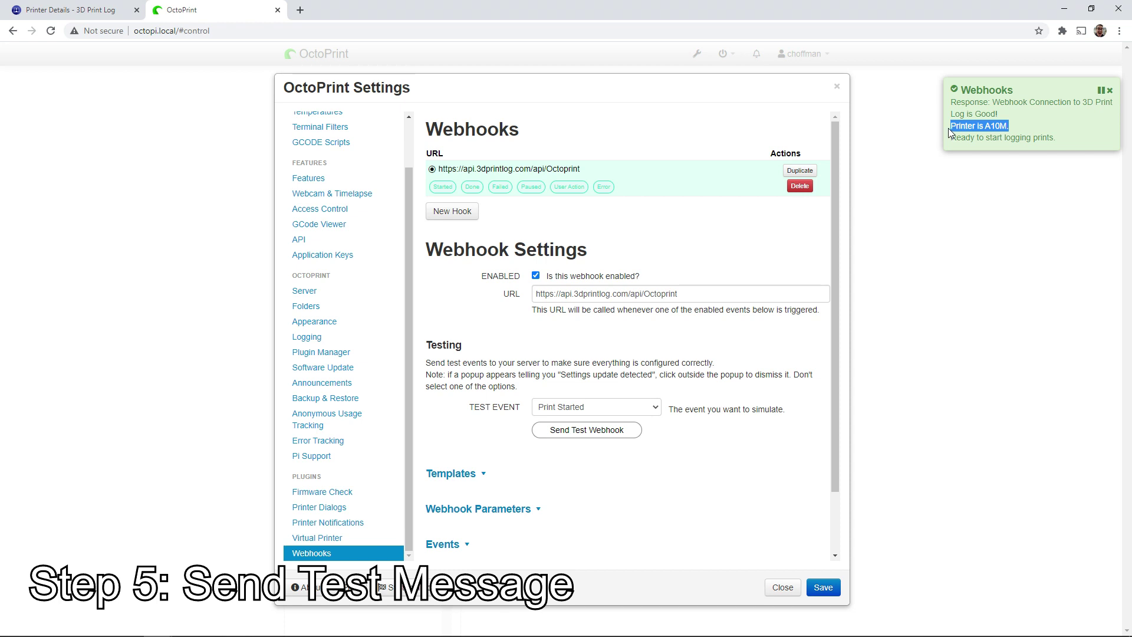
{"action": "left_click", "coordinate": [988, 232]}
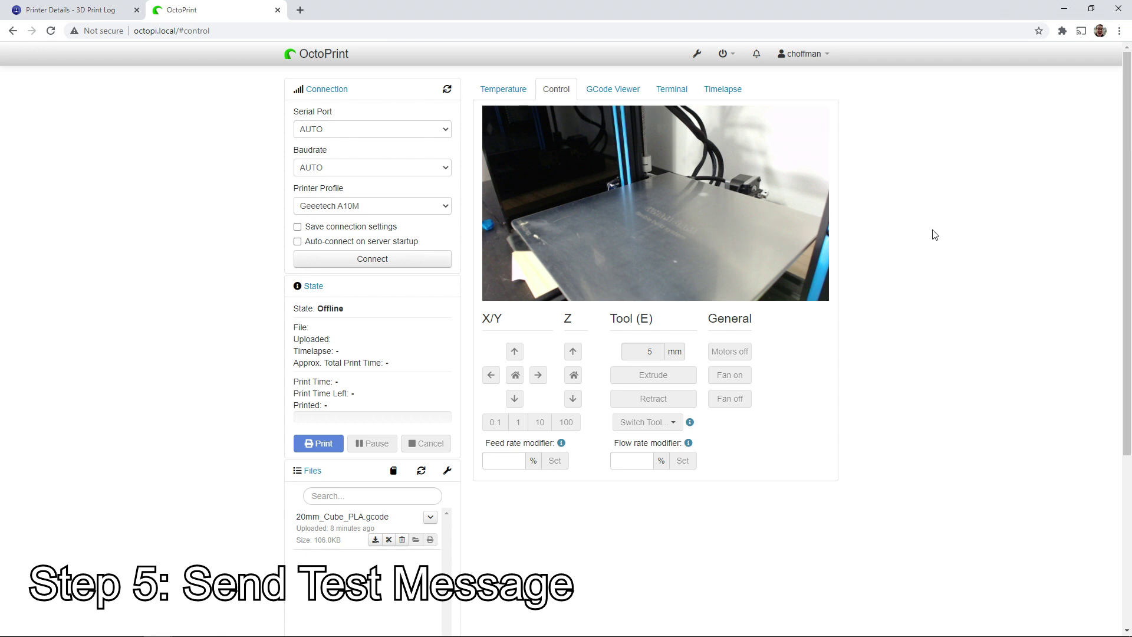
Connect OctoPrint to the printer over serial port /dev/ttyUSB0 and print 20mm_Cube_PLA.gcode
{"action": "left_click", "coordinate": [338, 131]}
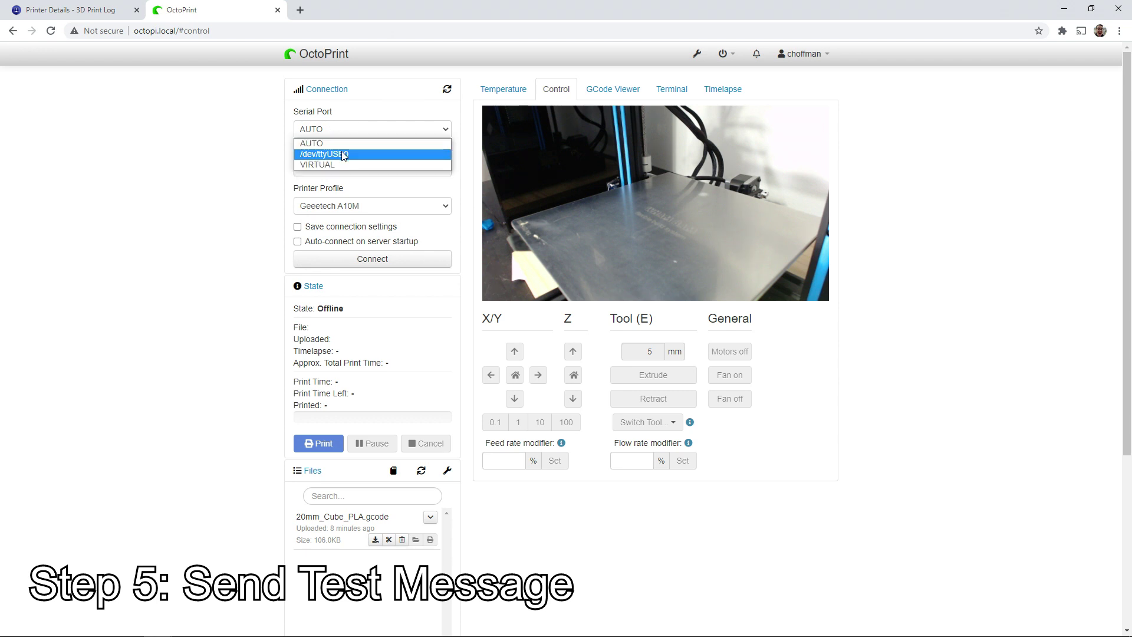
{"action": "left_click", "coordinate": [345, 154]}
{"action": "left_click", "coordinate": [395, 260]}
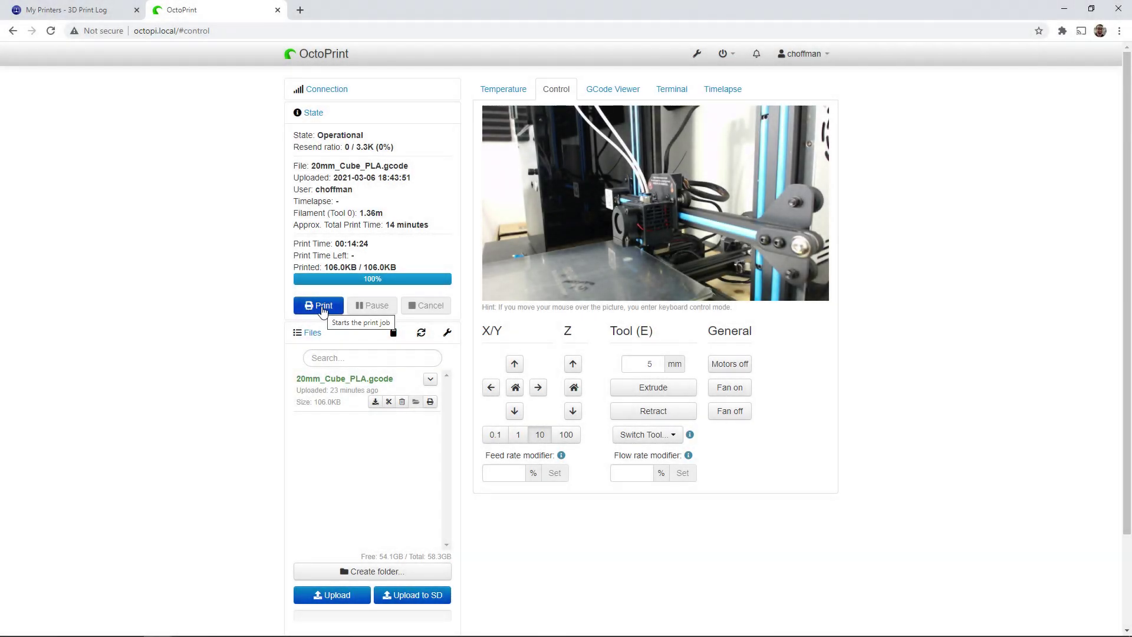
{"action": "left_click", "coordinate": [322, 306]}
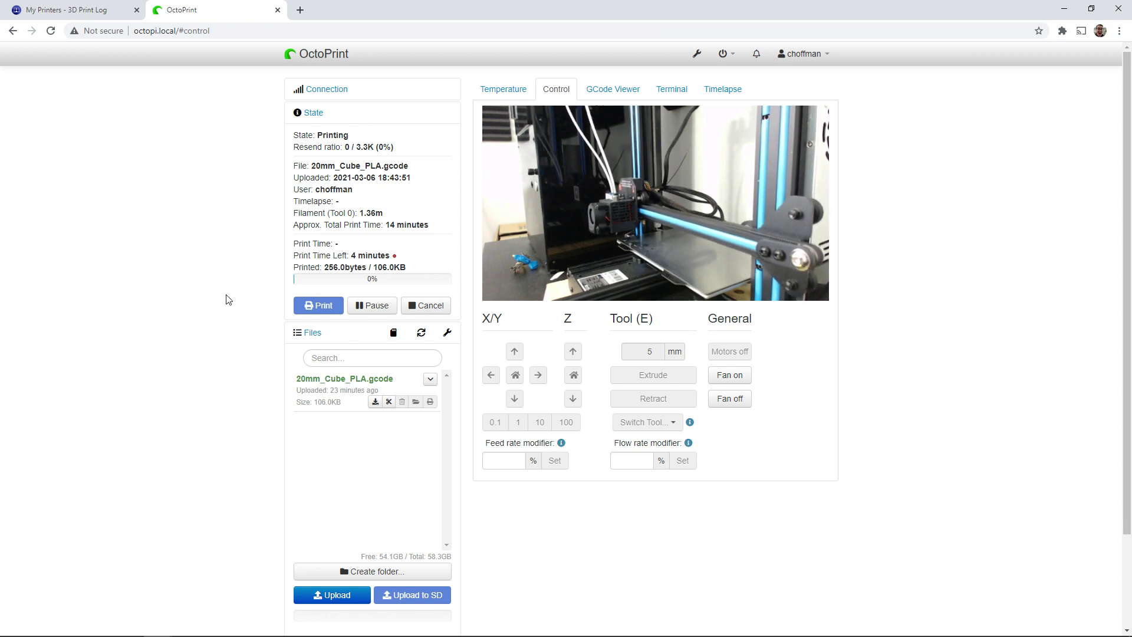
{"action": "left_click", "coordinate": [84, 13]}
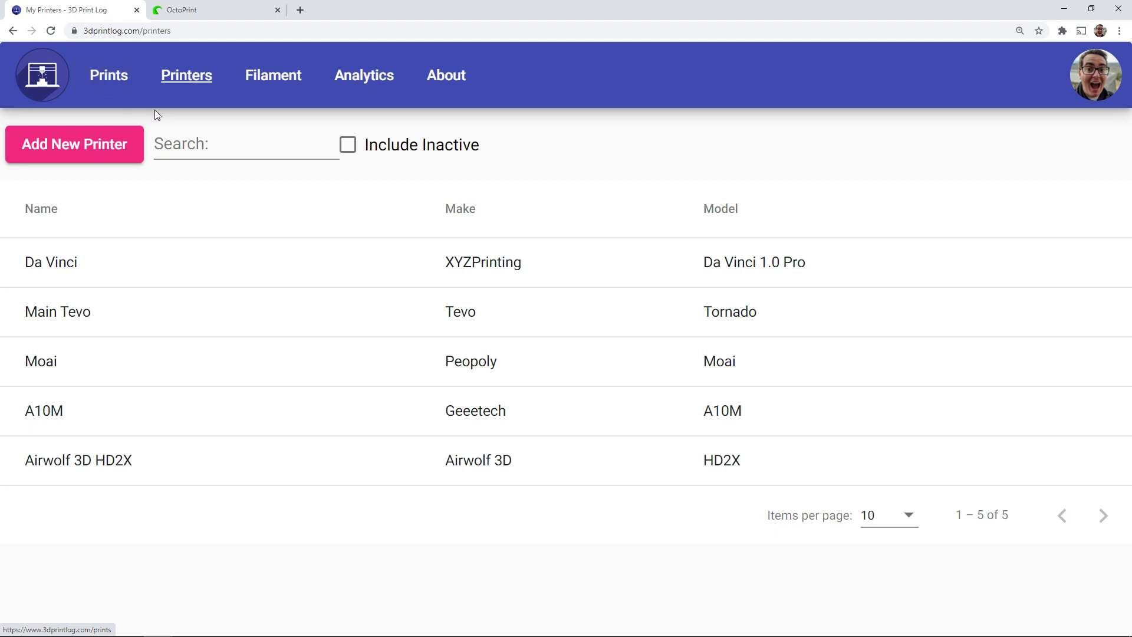
Open the logged 20mm_Cube_PLA.gcode print from the Prints list and check its estimated 1.4 m filament usage
{"action": "left_click", "coordinate": [108, 75]}
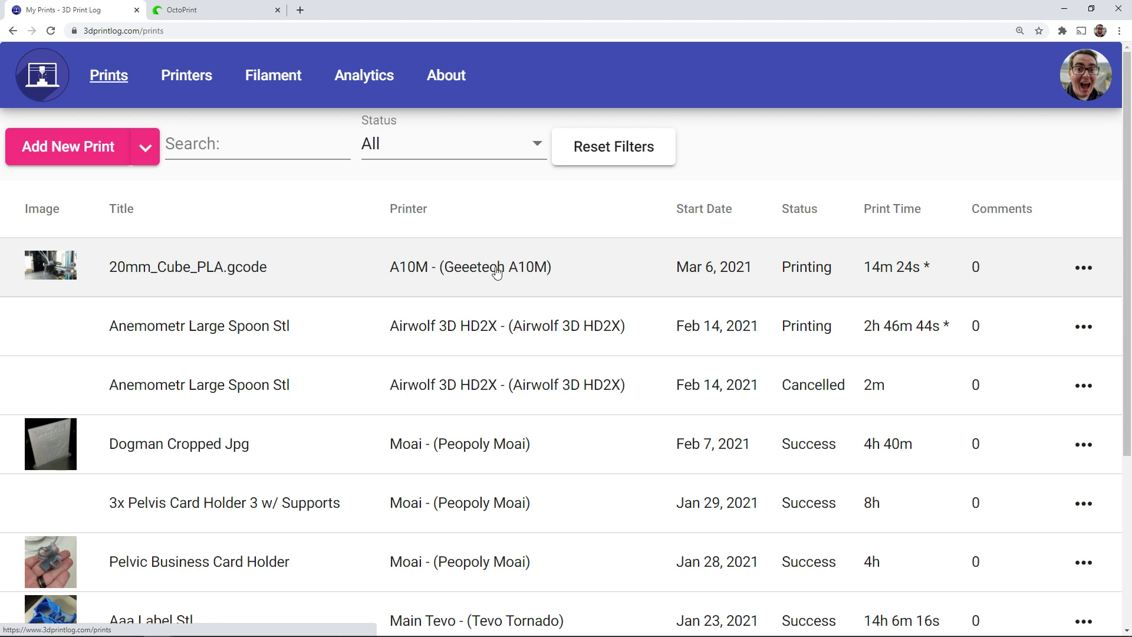
{"action": "left_click", "coordinate": [603, 267]}
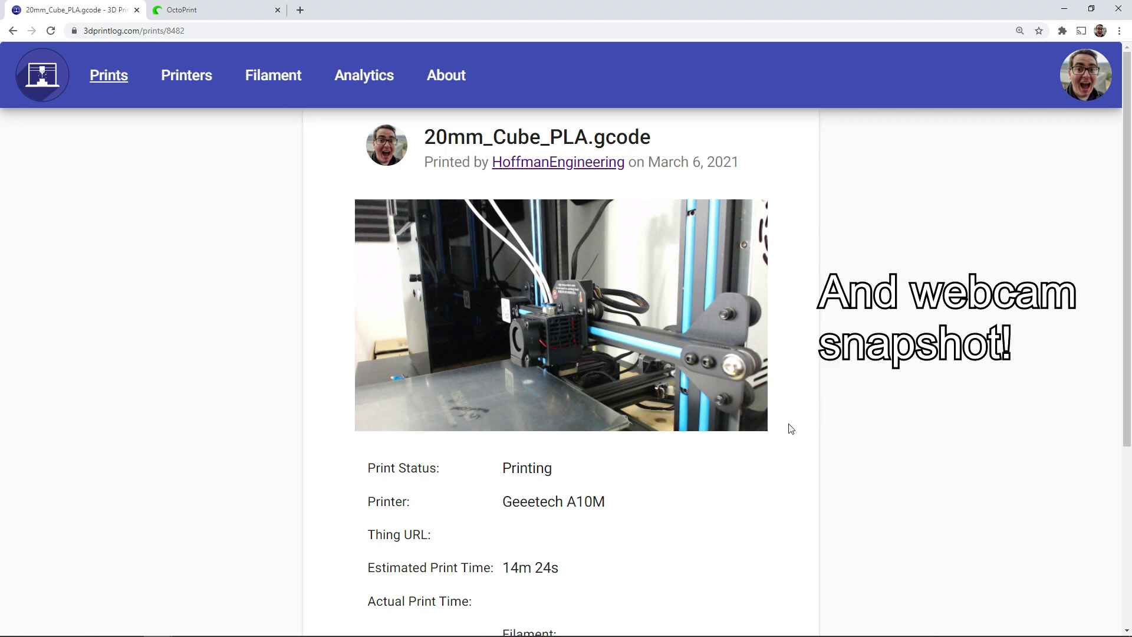
{"action": "scroll", "coordinate": [791, 429], "scroll_direction": "down", "scroll_amount": 3}
{"action": "left_click_drag", "start_coordinate": [664, 491], "coordinate": [592, 491]}
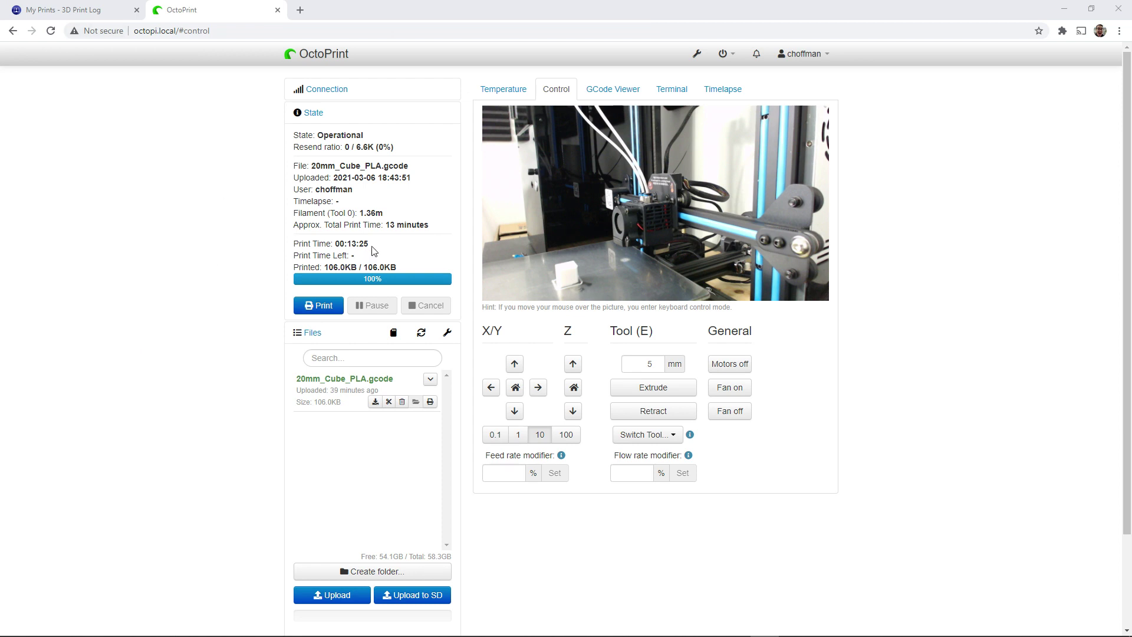
Reload the 3D Print Log prints list and open the cube print now marked Success, 13m 26s
{"action": "left_click", "coordinate": [65, 10]}
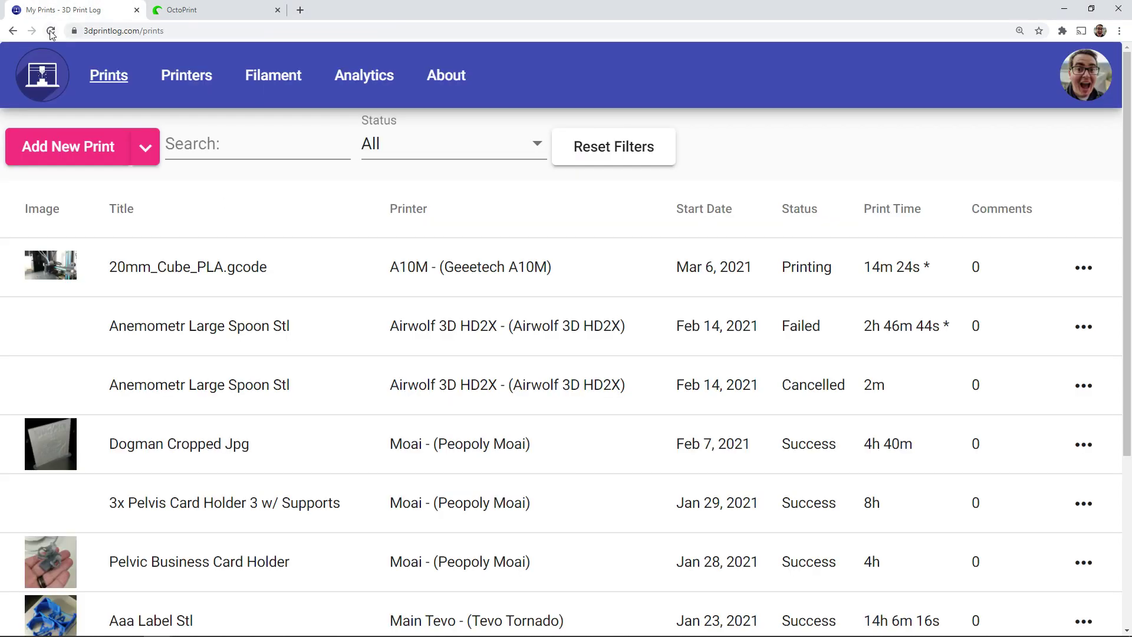
{"action": "left_click", "coordinate": [51, 31]}
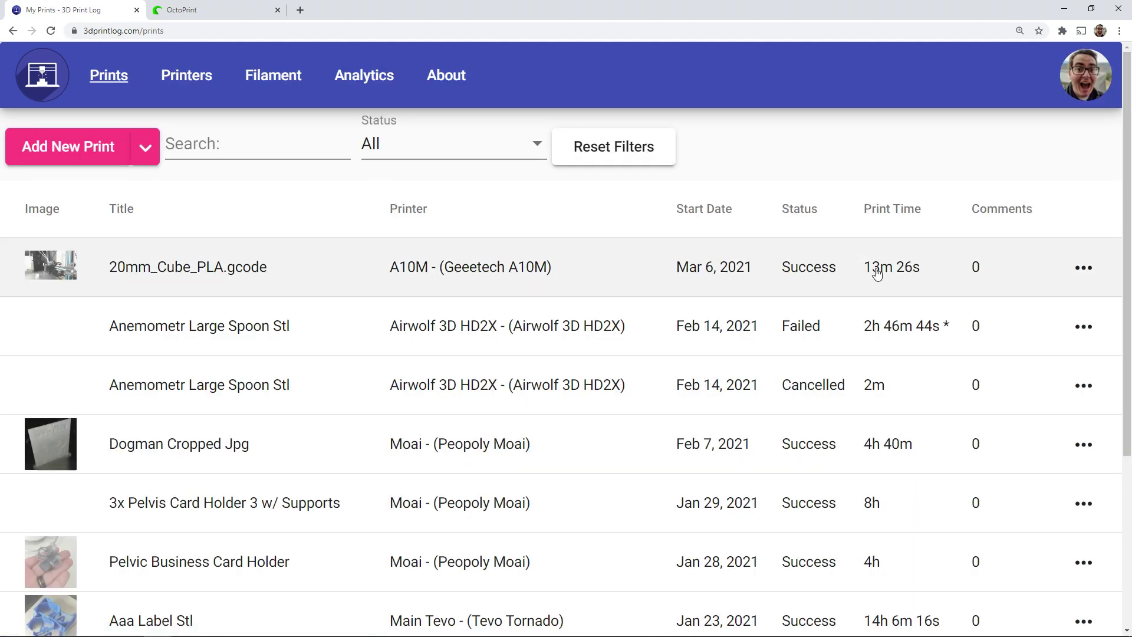
{"action": "left_click", "coordinate": [630, 266]}
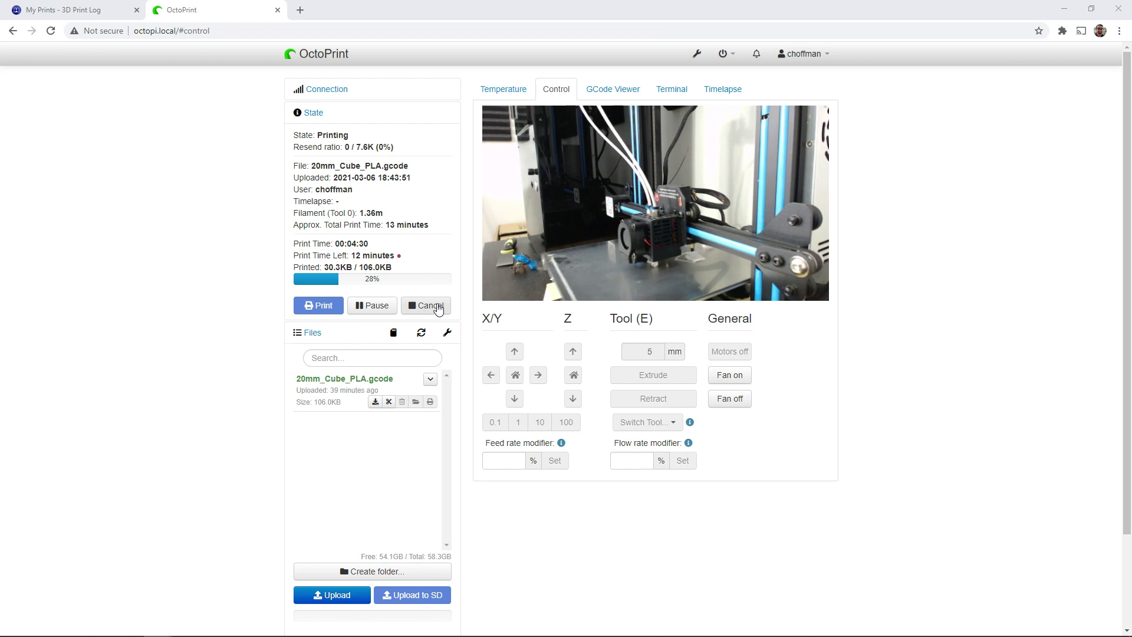
Cancel and confirm the repeat 20mm_Cube_PLA.gcode print, then check 3D Print Log for its Failed entry
{"action": "left_click", "coordinate": [437, 307]}
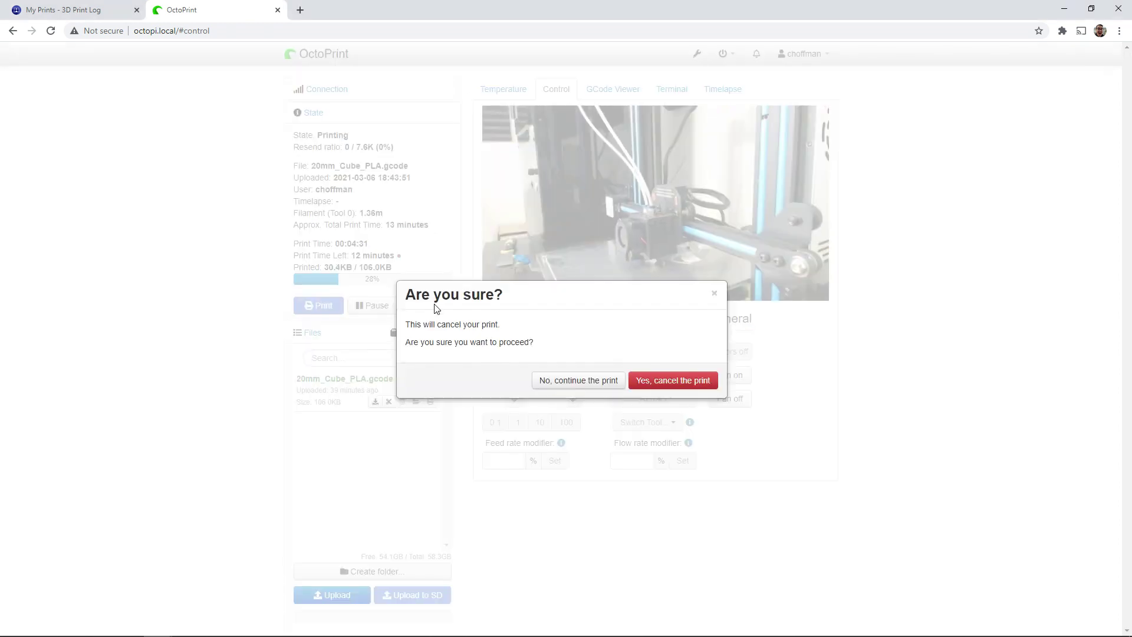
{"action": "left_click", "coordinate": [696, 381]}
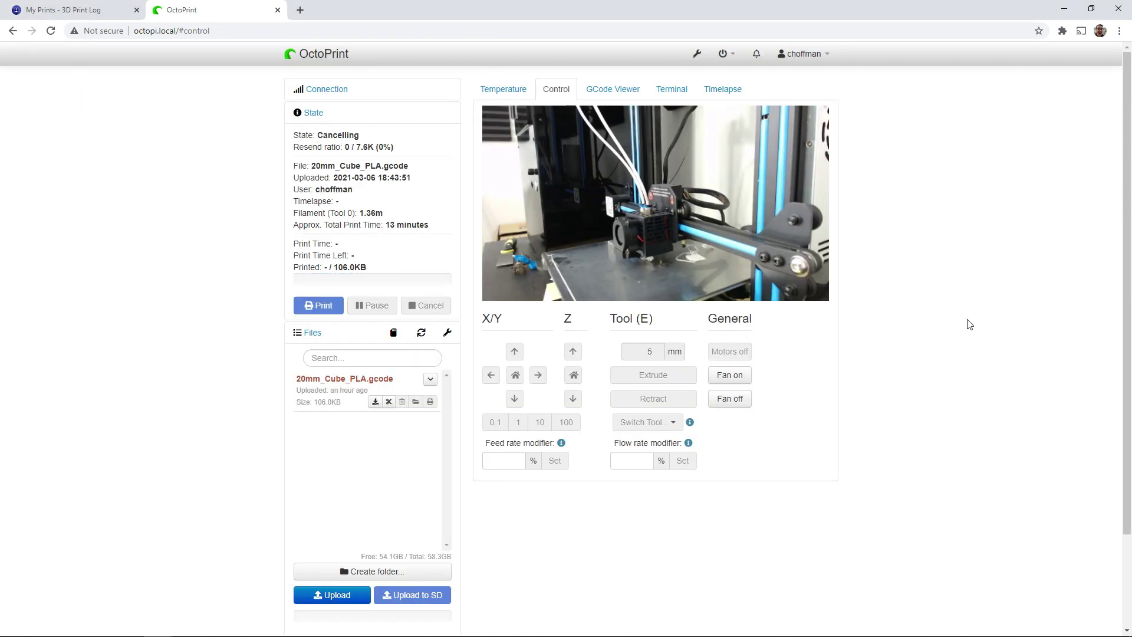
{"action": "left_click", "coordinate": [64, 10]}
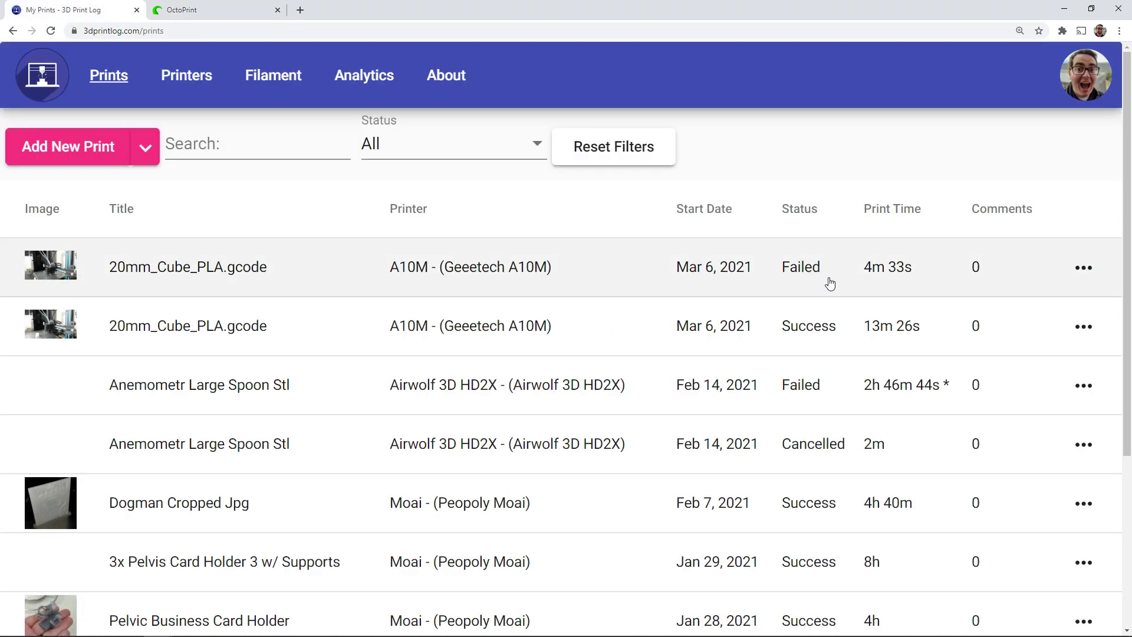
Open the Failed cube print and compare its 4m 33s actual time with the 13m 55s estimate
{"action": "left_click", "coordinate": [195, 12]}
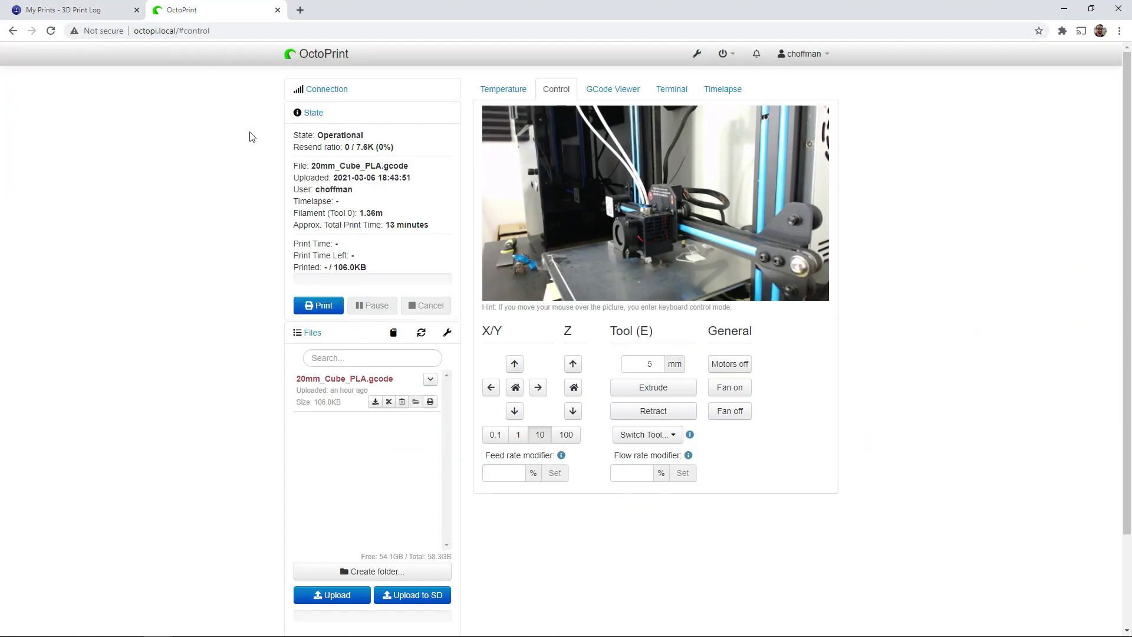
{"action": "left_click", "coordinate": [74, 11]}
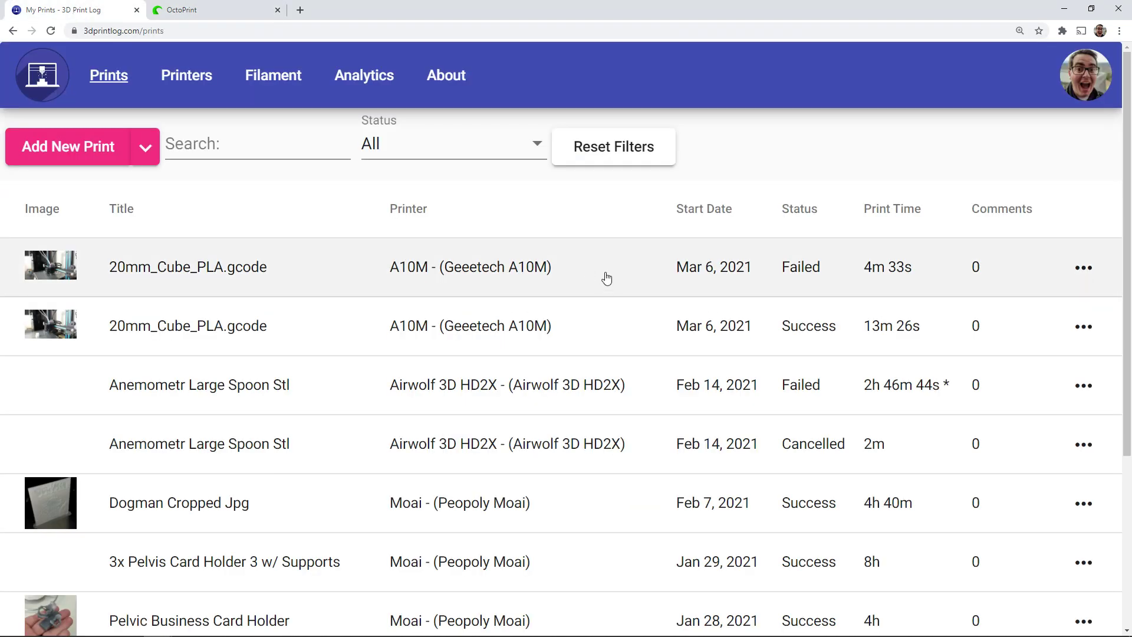
{"action": "left_click", "coordinate": [588, 268]}
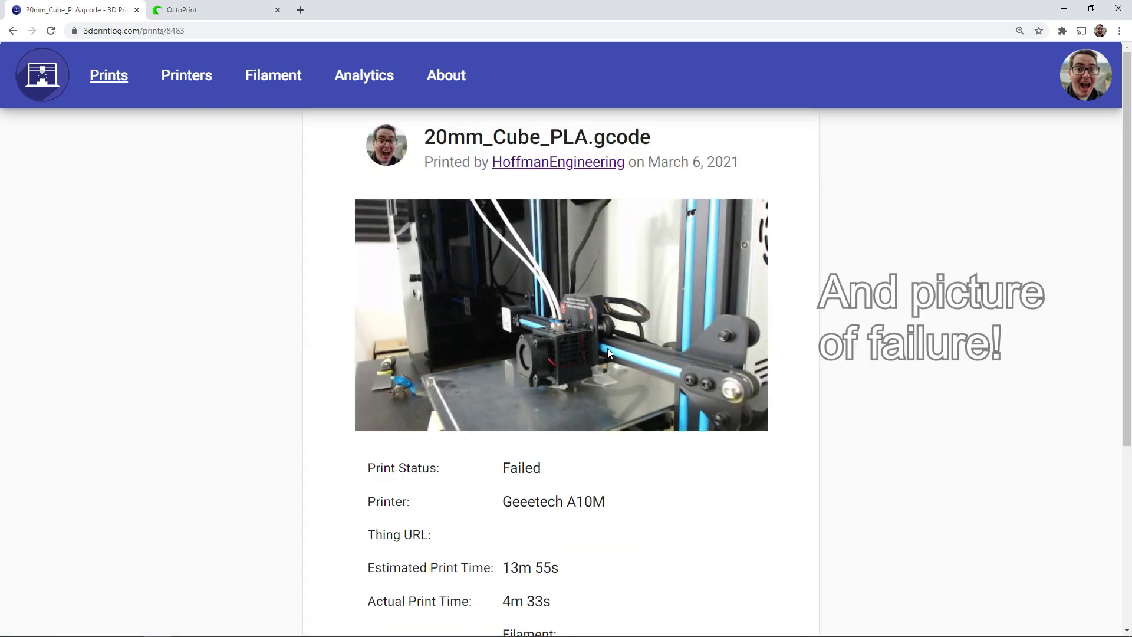
{"action": "scroll", "coordinate": [554, 517], "scroll_direction": "down", "scroll_amount": 1}
{"action": "left_click_drag", "start_coordinate": [554, 510], "coordinate": [502, 512]}
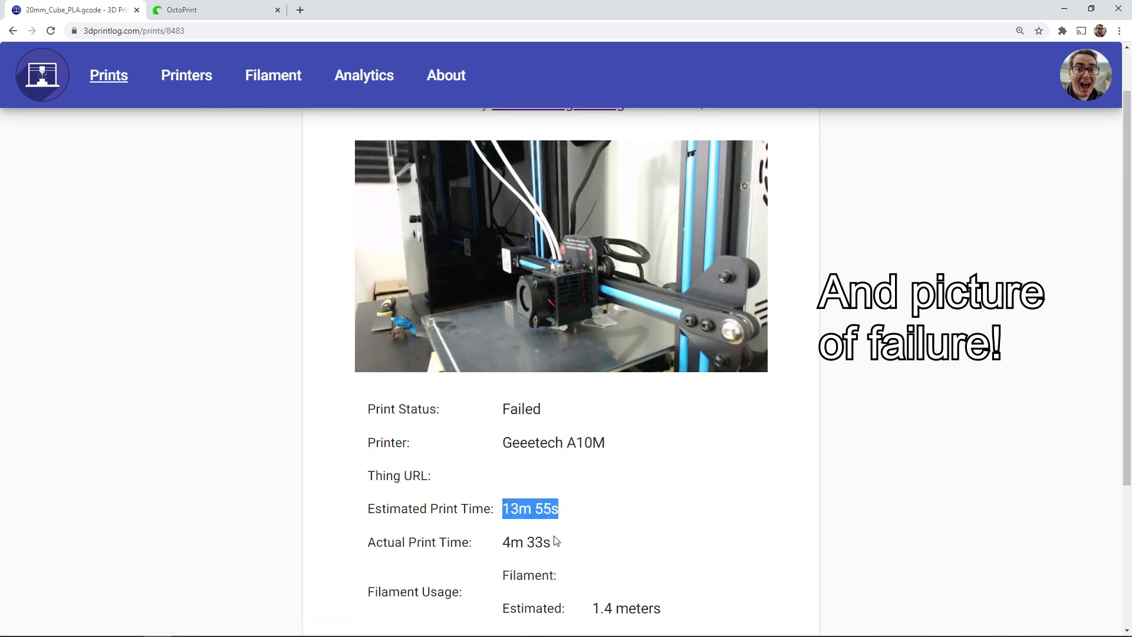